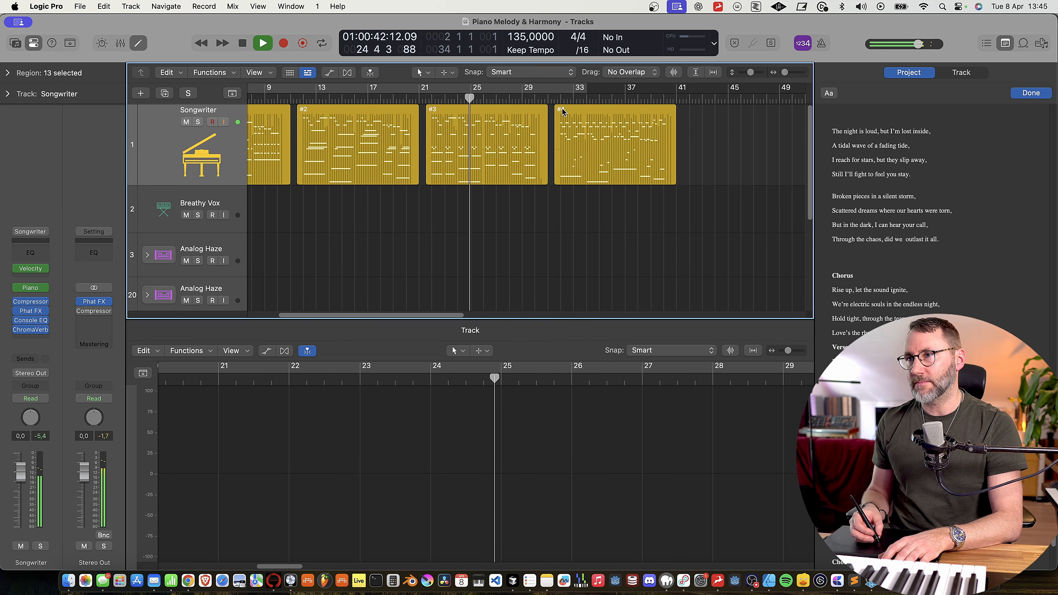
# Play the Songwriter piano part from the start of region #4.
pyautogui.click(557, 99)
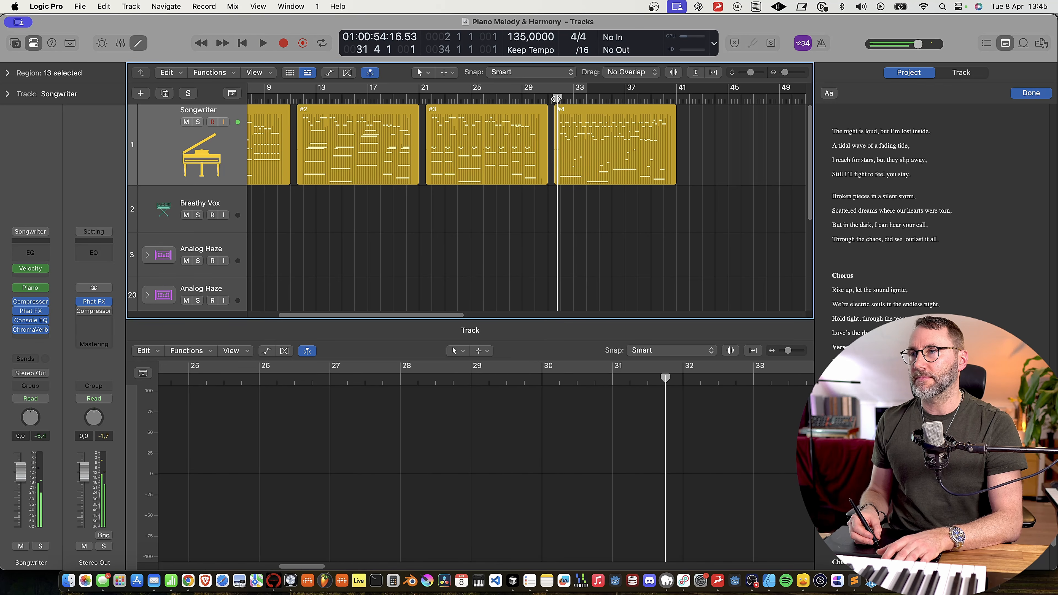
pyautogui.press('space')
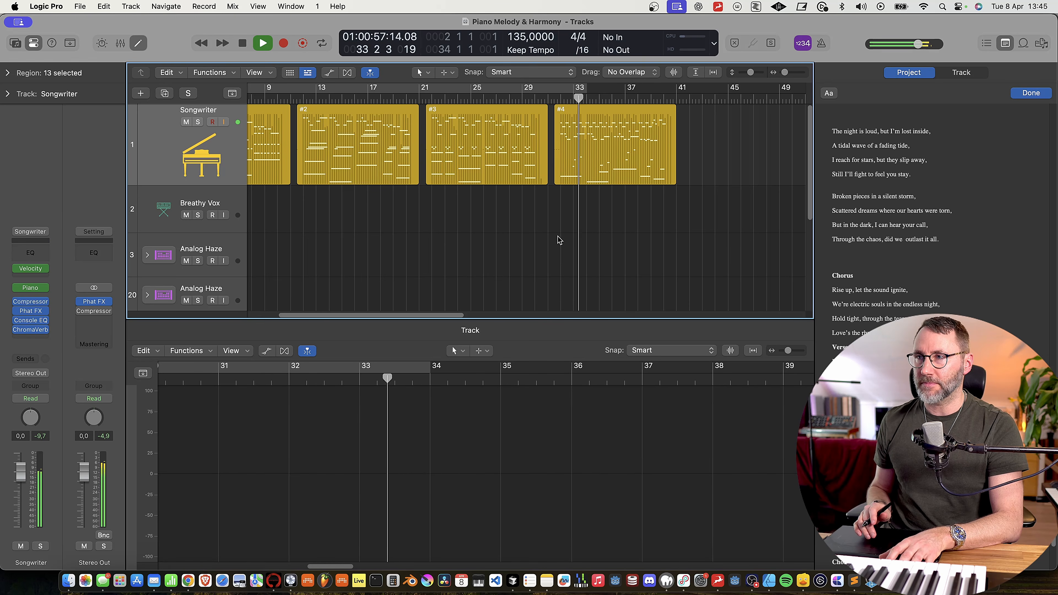
pyautogui.hscroll(3, 558, 240)
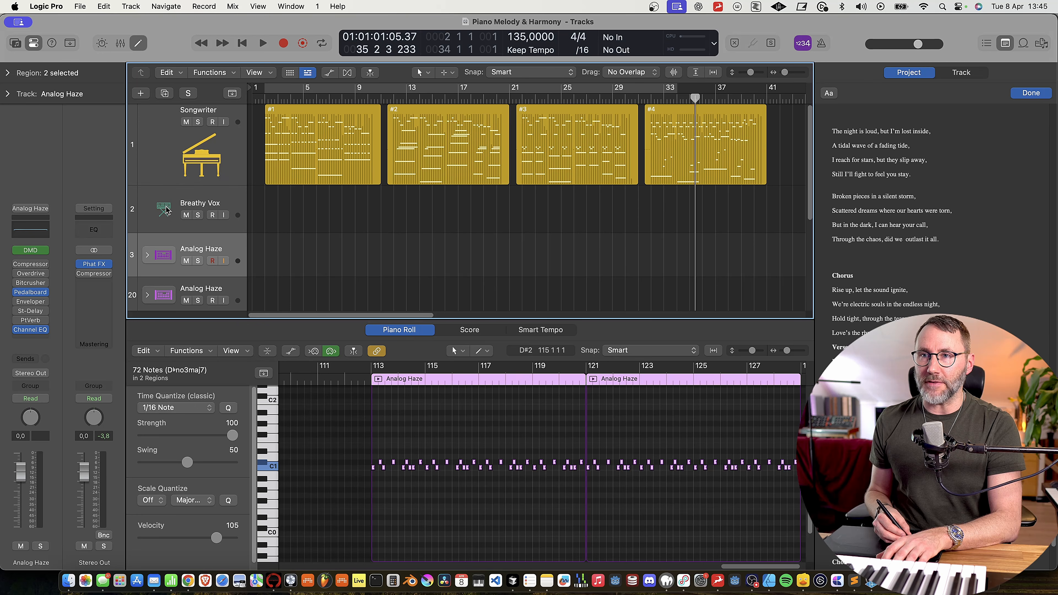
# Select the Breathy Vox track and show its patch in the sound library.
pyautogui.click(169, 206)
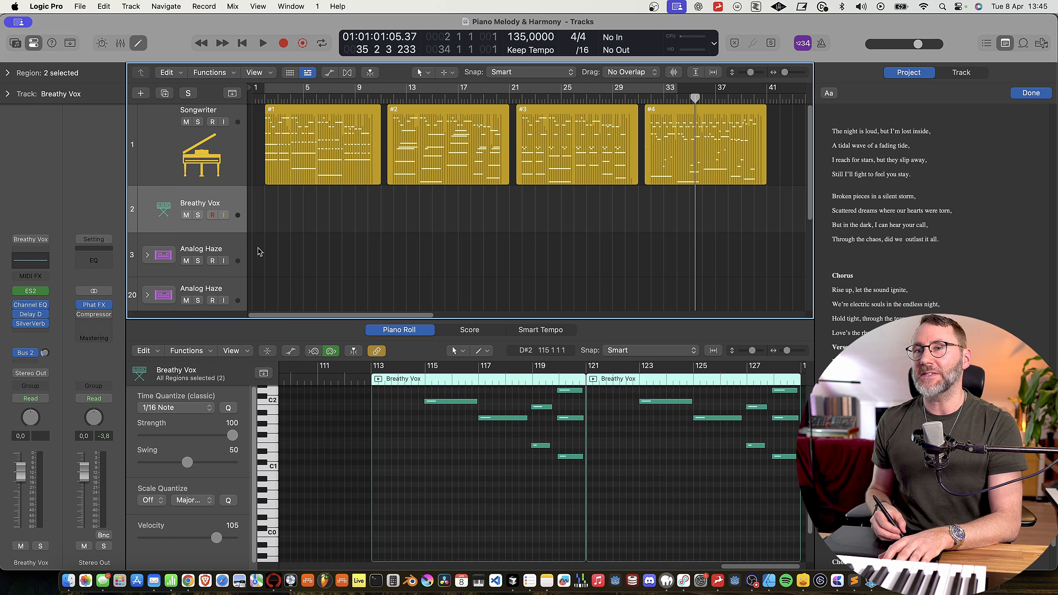
pyautogui.press('y')
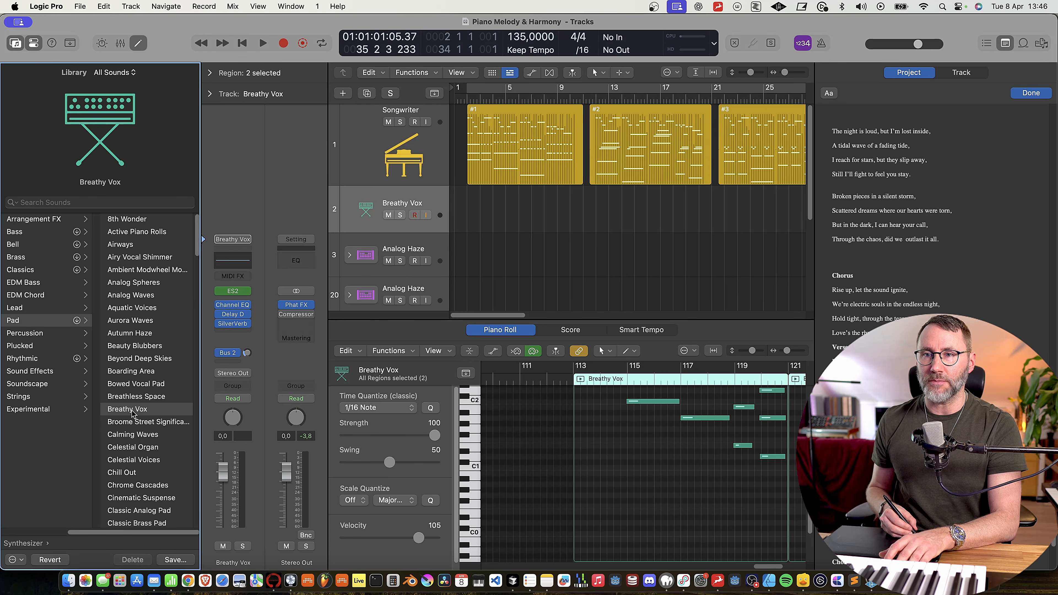
# Arm the Breathy Vox track, record a chord part with the playhead starting at bar 44, and repeat the recorded region once.
pyautogui.moveTo(513, 315); pyautogui.dragTo(604, 315)
pyautogui.click(550, 96)
pyautogui.click(416, 215)
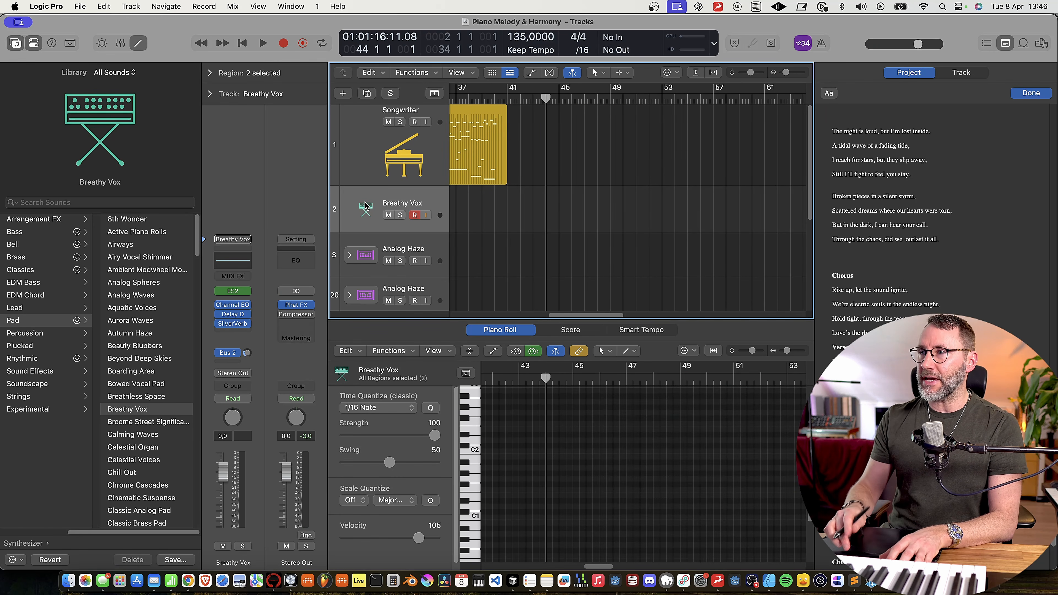
pyautogui.press('r')
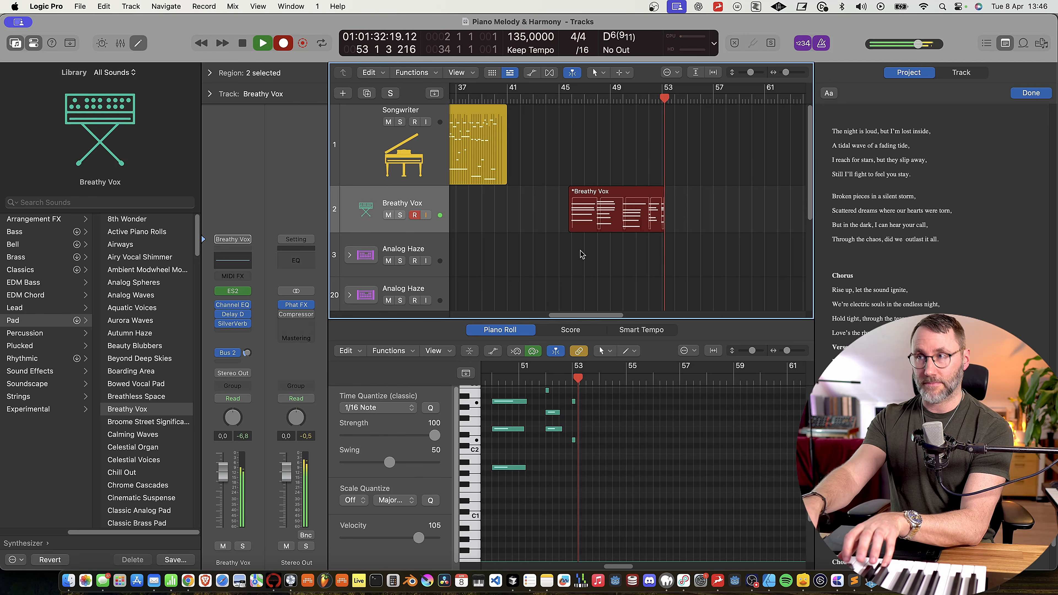
pyautogui.press('space')
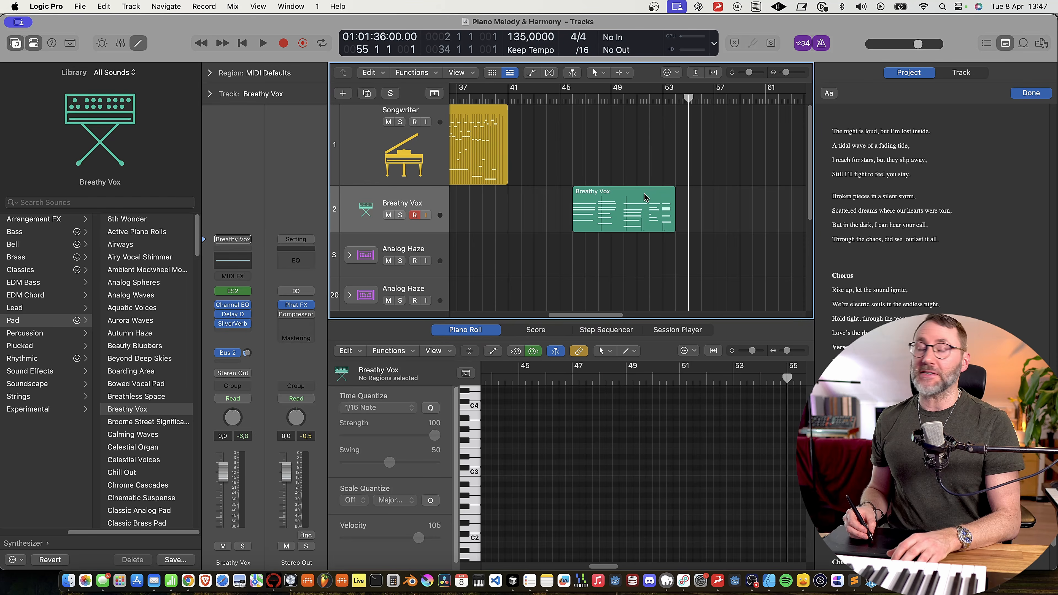
pyautogui.click(646, 194)
pyautogui.press('super+r')
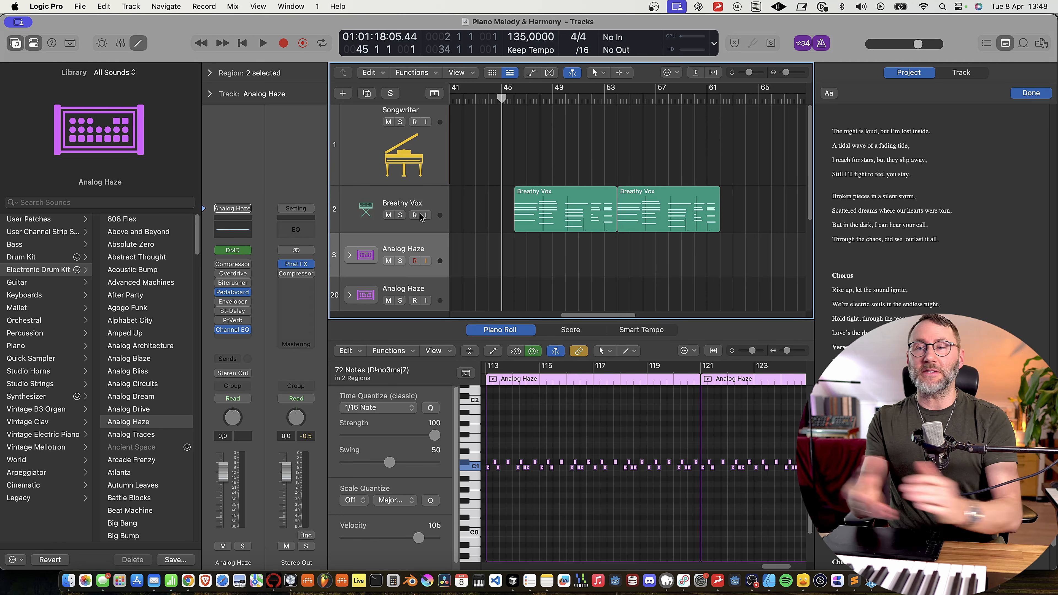
# Record a drum pattern on Analog Haze track 3 with the playhead starting at bar 45.
pyautogui.click(51, 276)
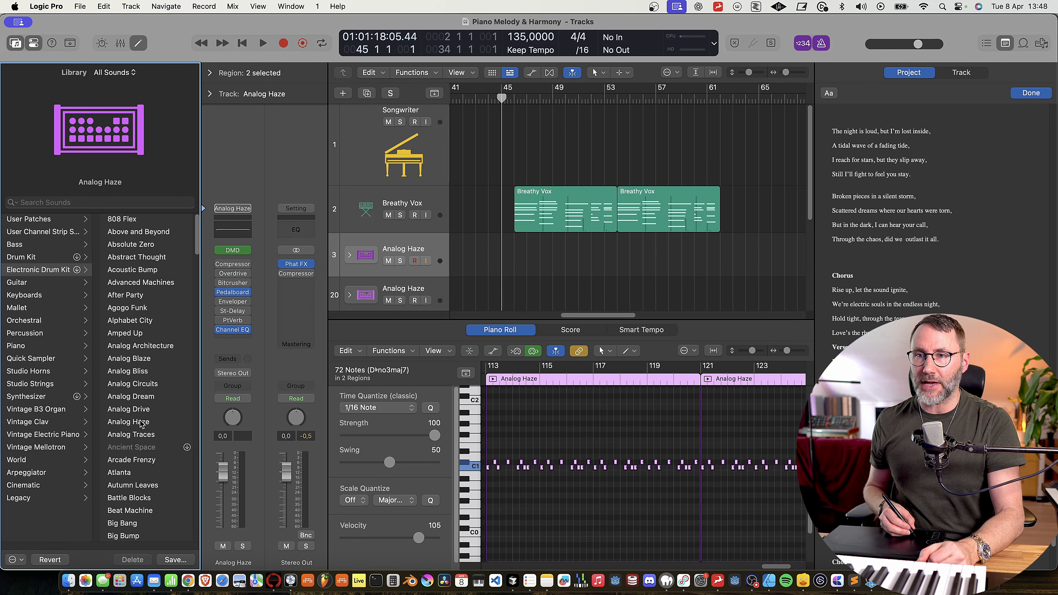
pyautogui.click(362, 247)
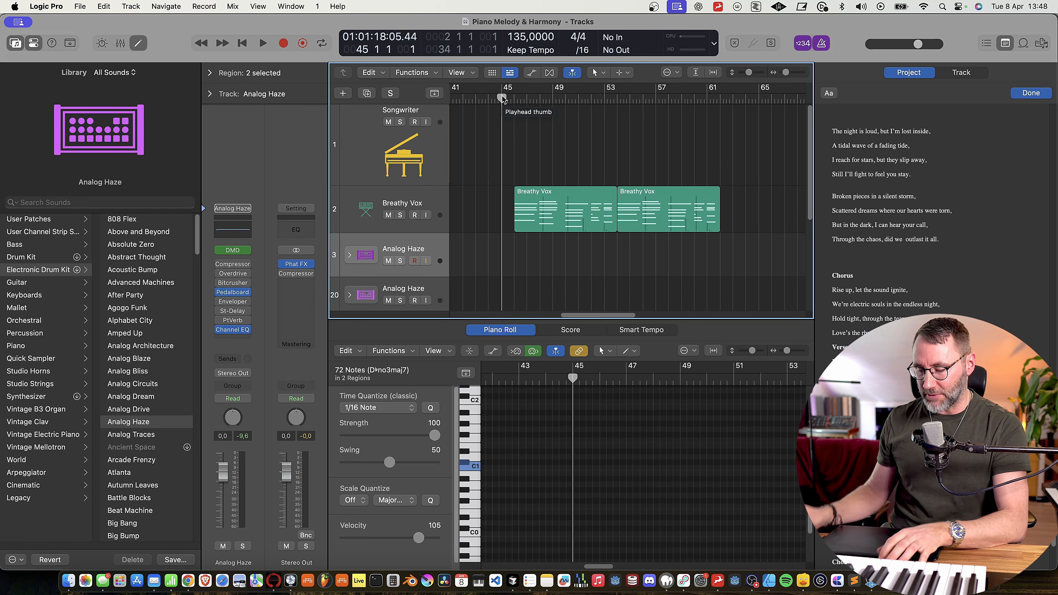
pyautogui.press('r')
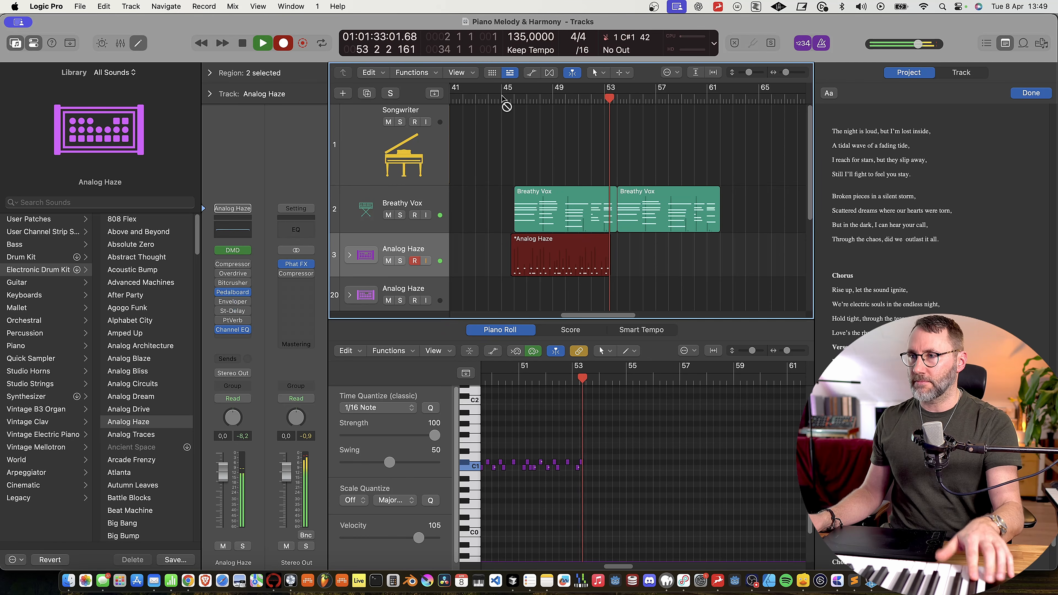
pyautogui.press('space')
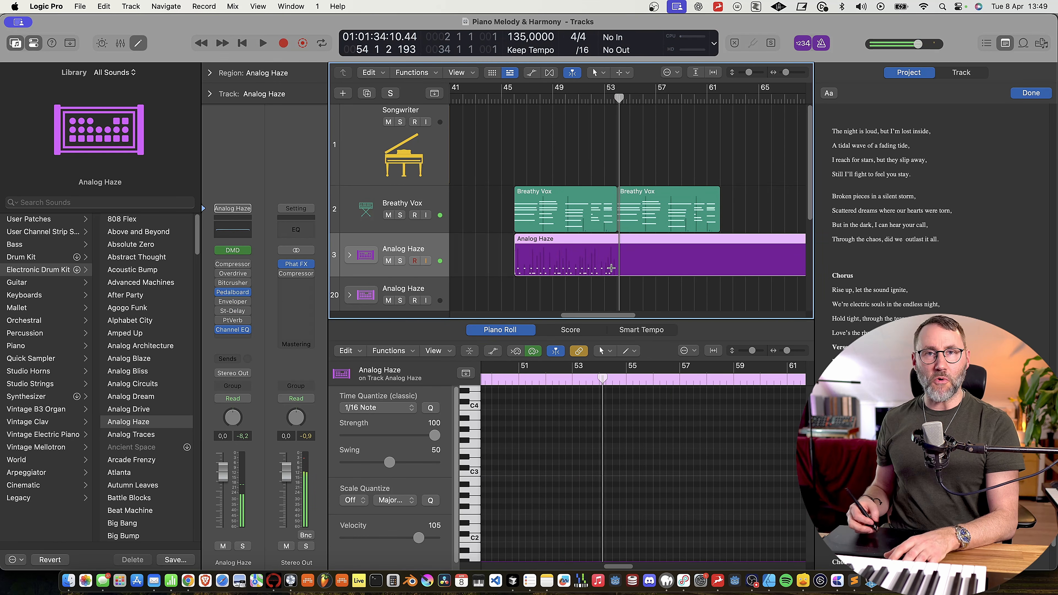
# Trim the recorded drum region on Analog Haze track 3 to bars 46–54 and repeat it once.
pyautogui.moveTo(618, 273); pyautogui.dragTo(510, 247)
pyautogui.click(563, 249)
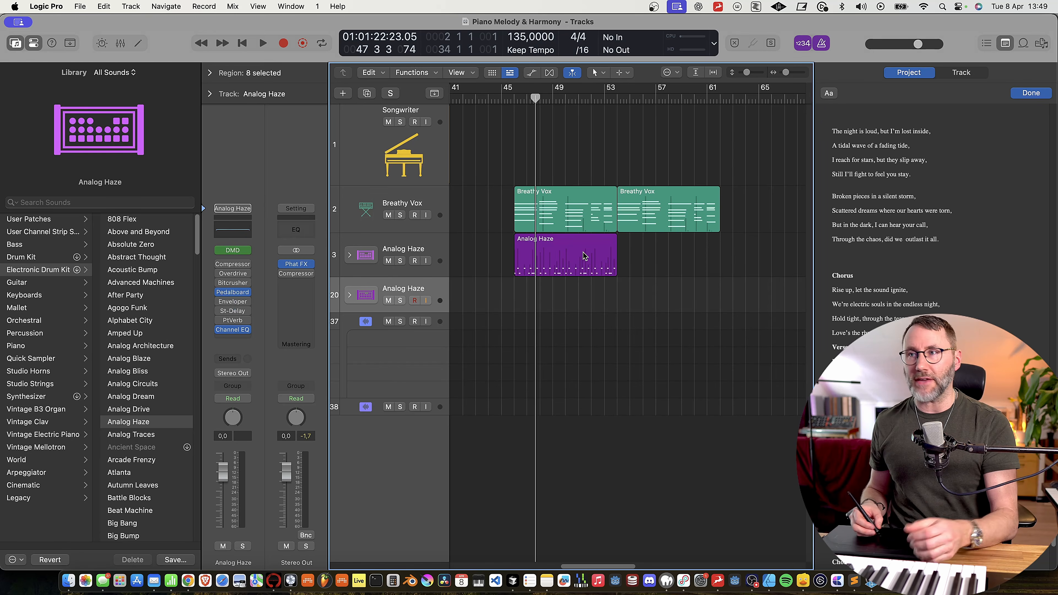
pyautogui.click(202, 4)
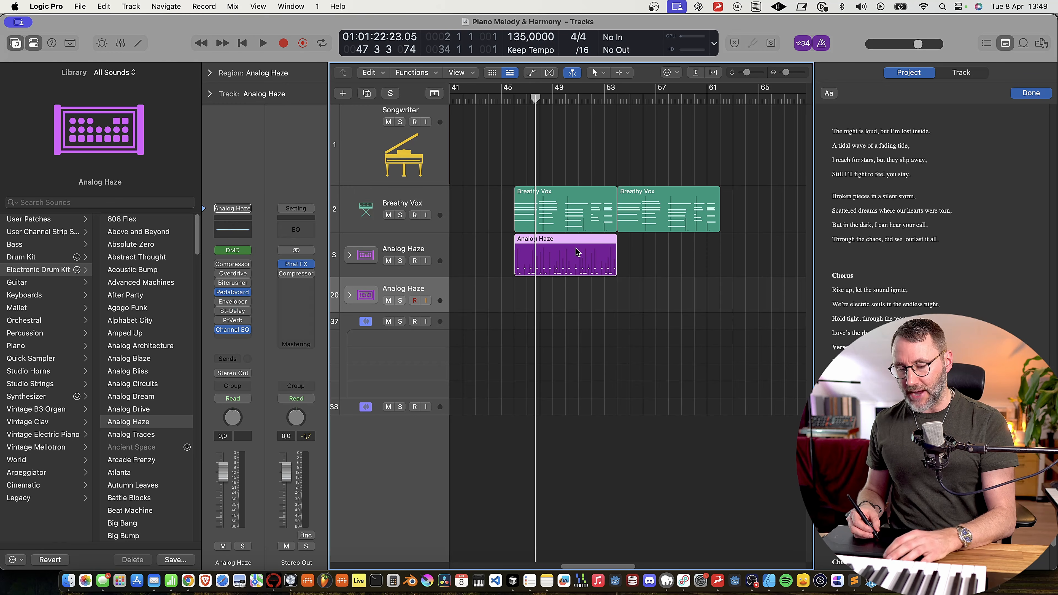
pyautogui.press('super+r')
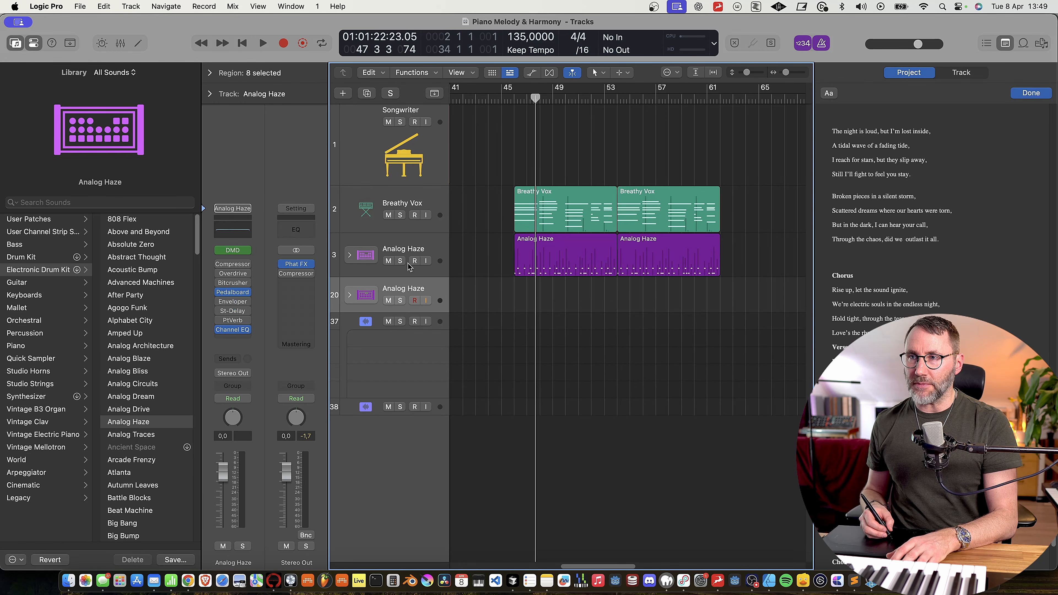
pyautogui.click(404, 249)
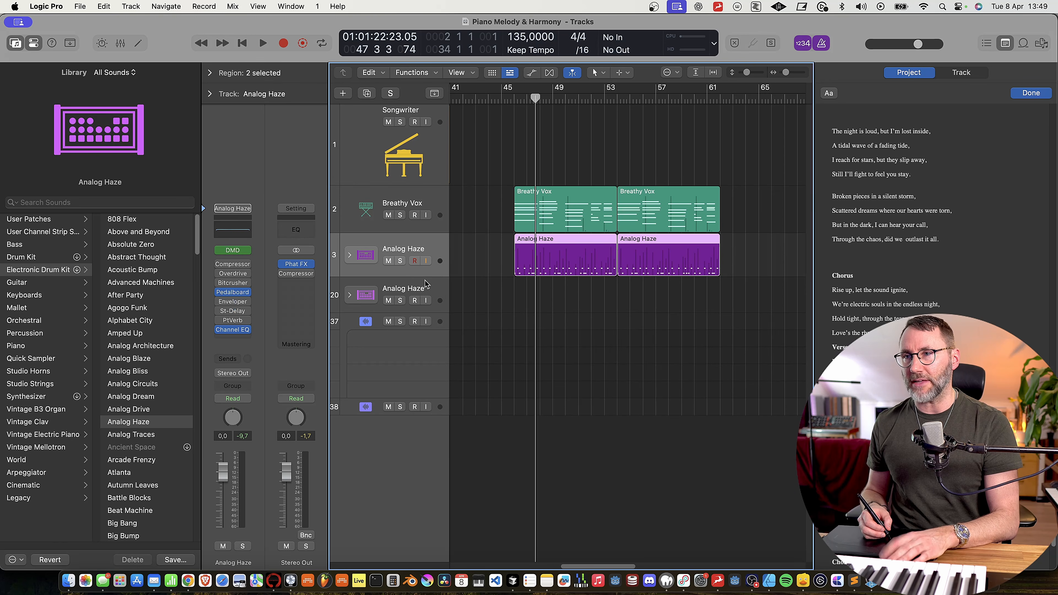
pyautogui.press('super+d')
pyautogui.press('super+z')
# Record a second drum part on Analog Haze track 20 with the playhead starting at bar 45.
pyautogui.click(414, 289)
pyautogui.click(503, 99)
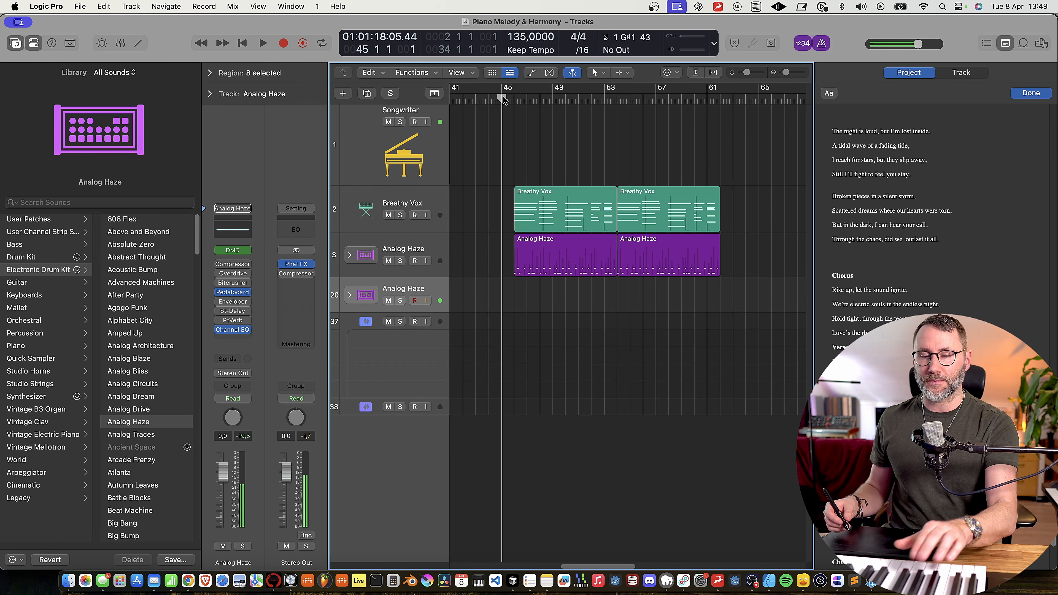
pyautogui.press('r')
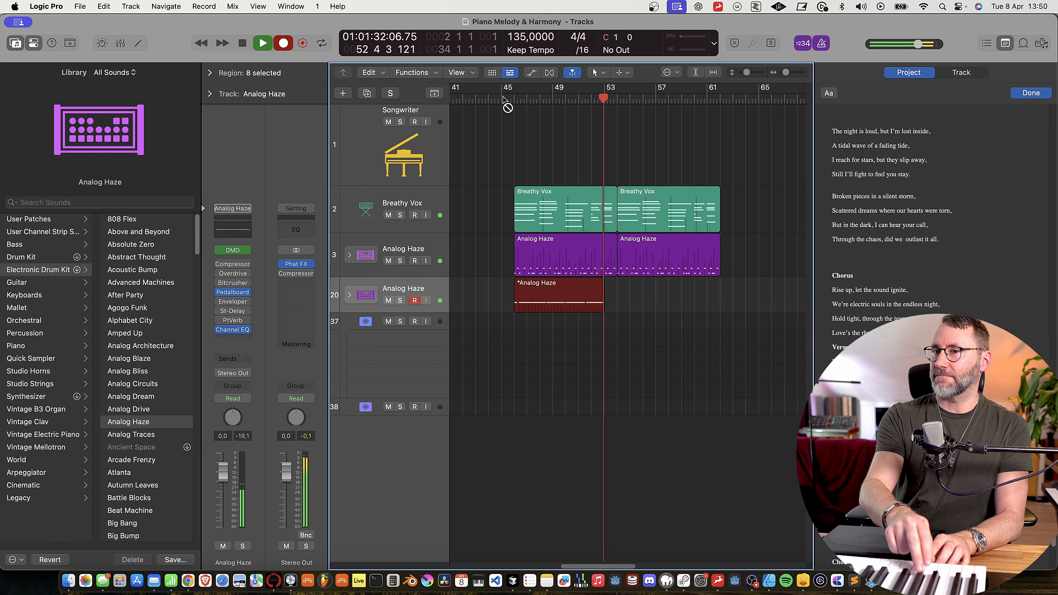
pyautogui.press('space')
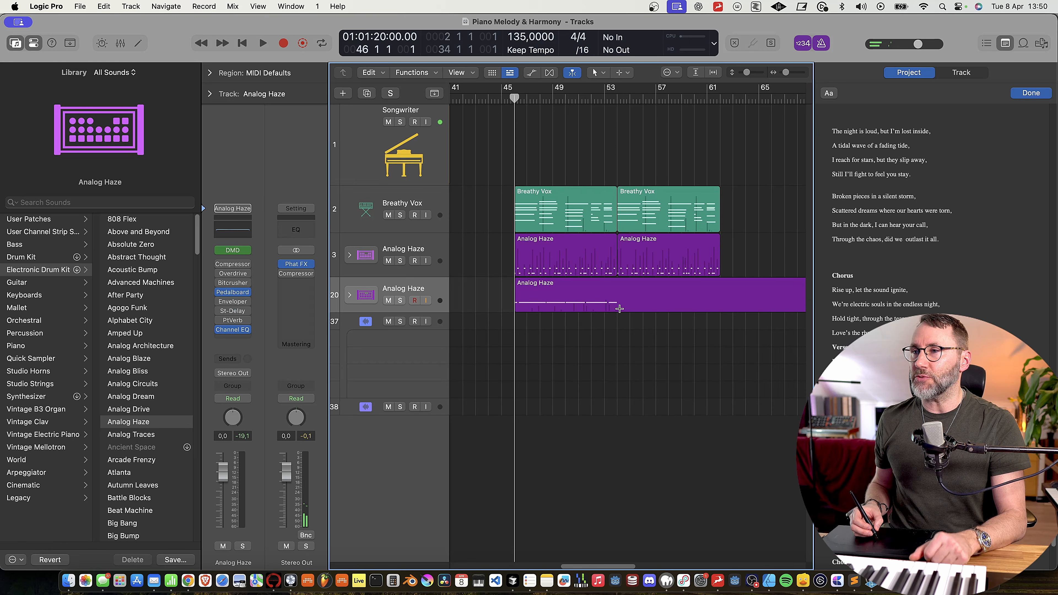
# Split the new region on Analog Haze track 20 at bar 54, delete the empty remainder, and repeat the kept part once.
pyautogui.moveTo(620, 309); pyautogui.dragTo(516, 294)
pyautogui.click(580, 286)
pyautogui.click(685, 293)
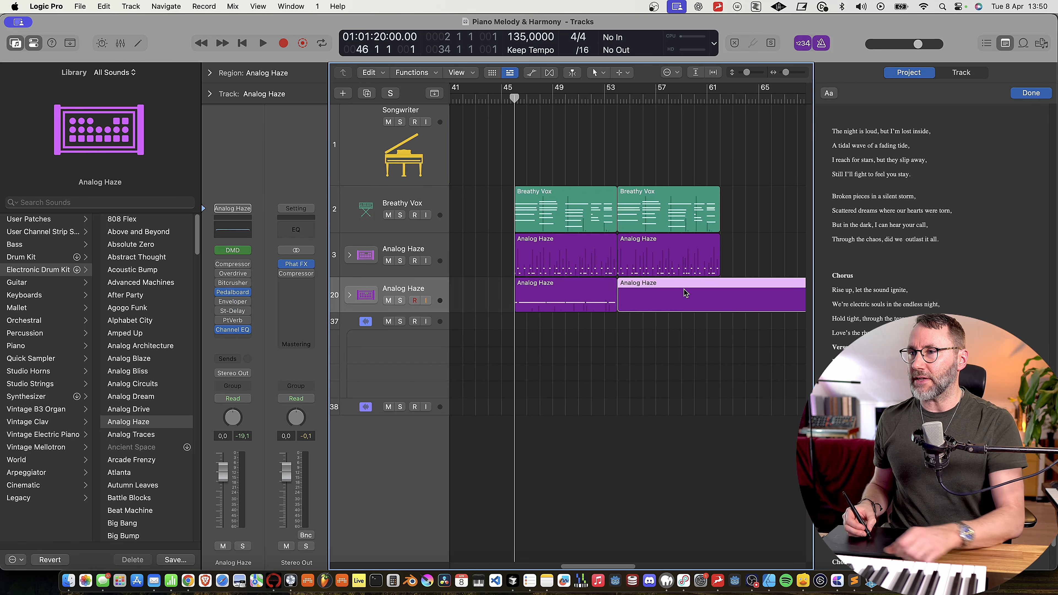
pyautogui.press('Delete')
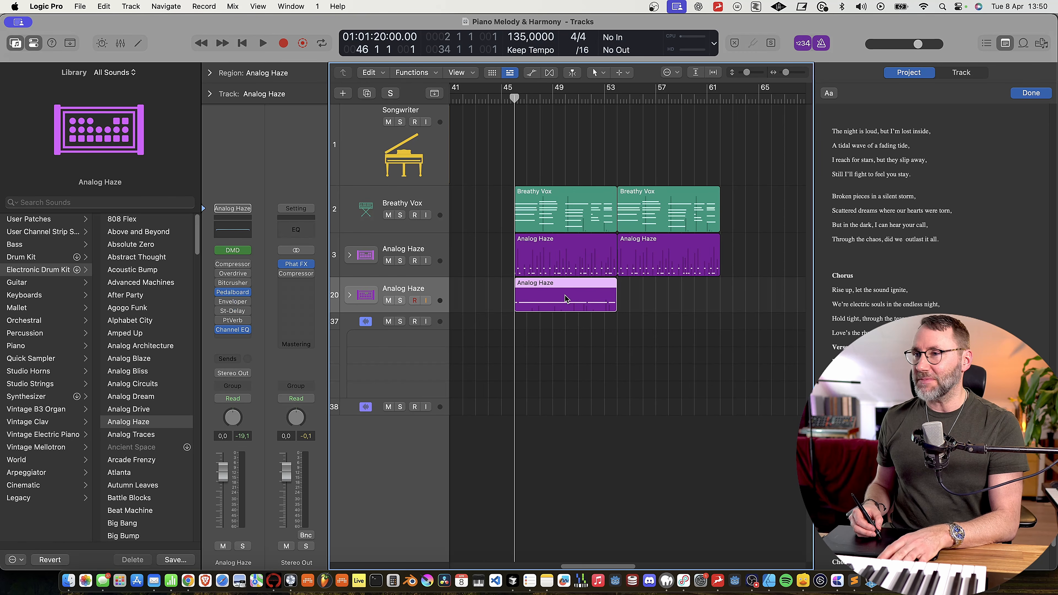
pyautogui.press('super+z')
# During playback, enable the Stereo Delay on Analog Haze track 20 and set its output mix to 60% left and 51% right.
pyautogui.press('space')
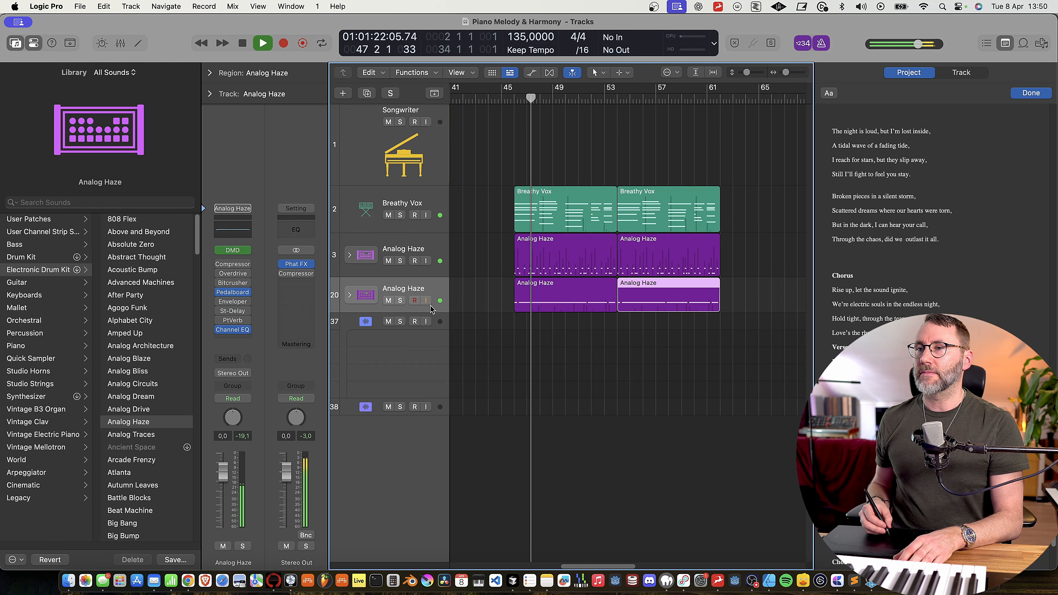
pyautogui.moveTo(220, 312)
pyautogui.press('space')
pyautogui.press('space')
pyautogui.click(233, 312)
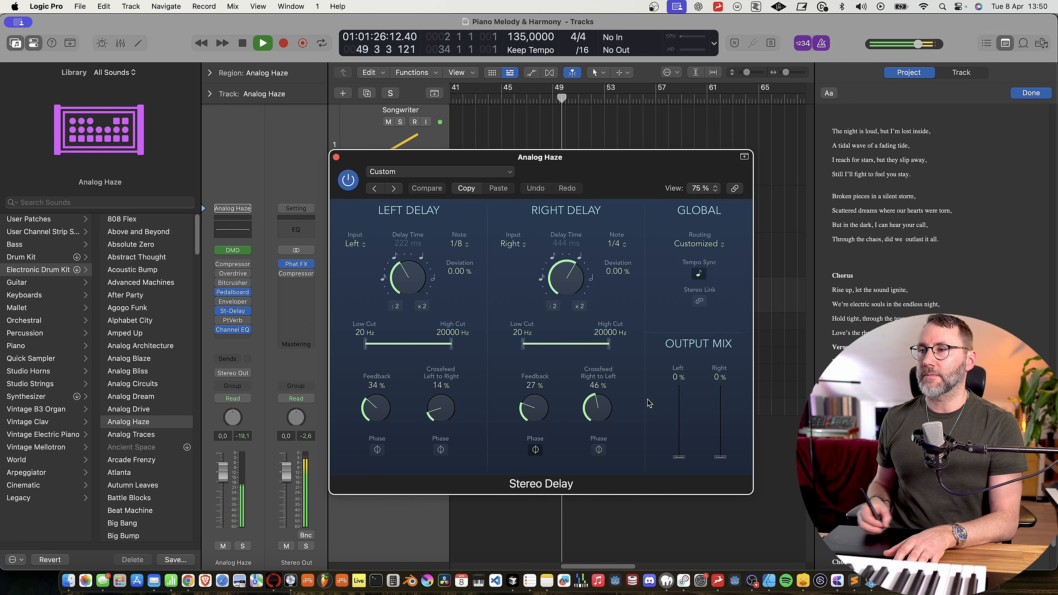
pyautogui.moveTo(720, 456); pyautogui.dragTo(723, 422)
pyautogui.moveTo(679, 457); pyautogui.dragTo(679, 415)
# Set the right delay's note value to 1/8 dotted and choose the left delay's note value.
pyautogui.click(616, 243)
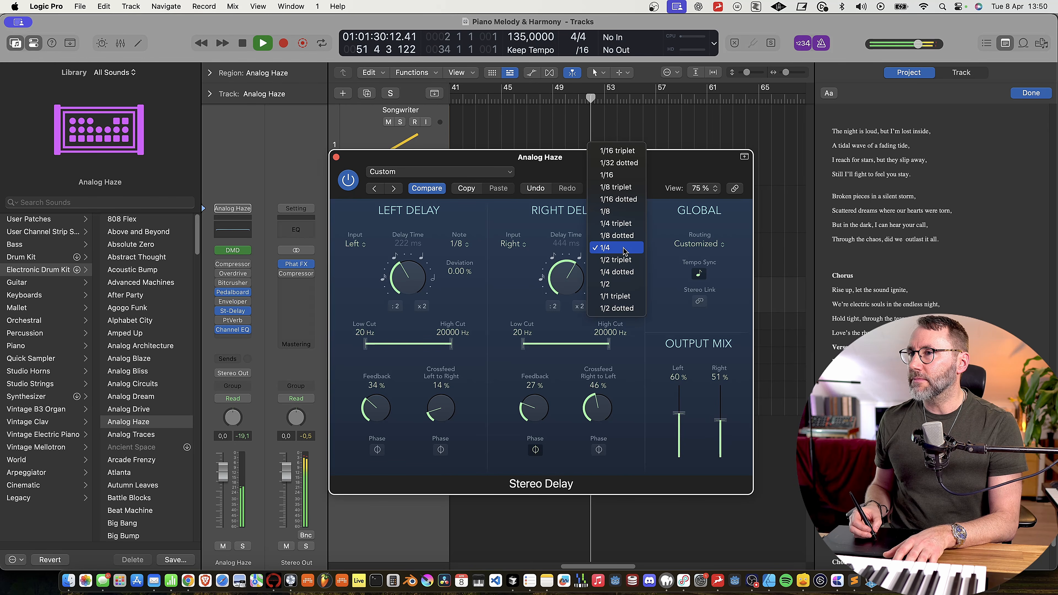
pyautogui.click(616, 232)
pyautogui.click(462, 243)
pyautogui.click(462, 247)
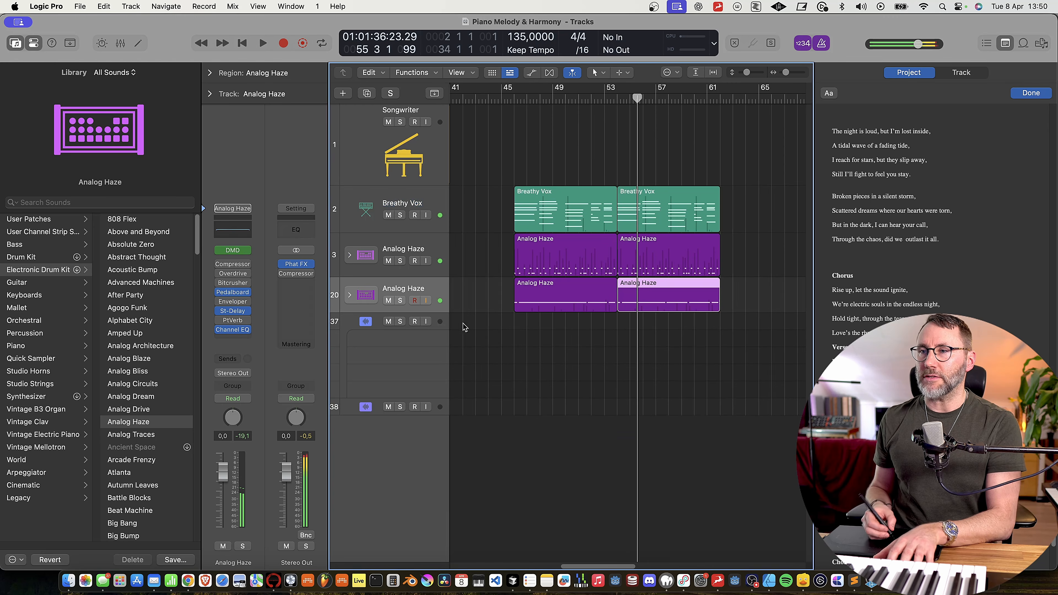
# In the Channel EQ of the Audio 1 vocal track, adjust the green low-mid band to 344 Hz and -3.4 dB.
pyautogui.click(403, 336)
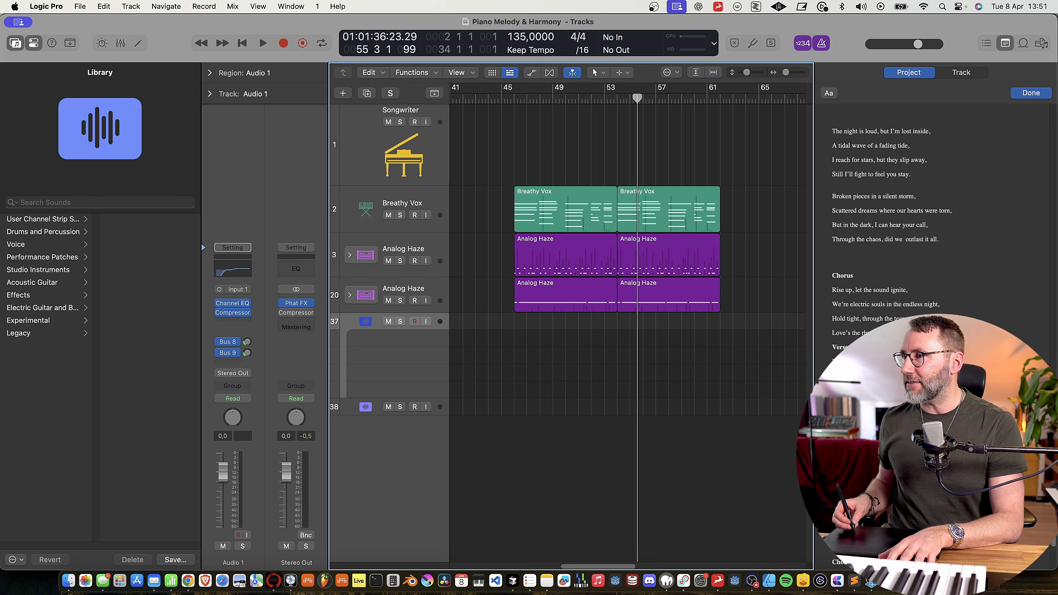
pyautogui.scroll(-1, 891, 233)
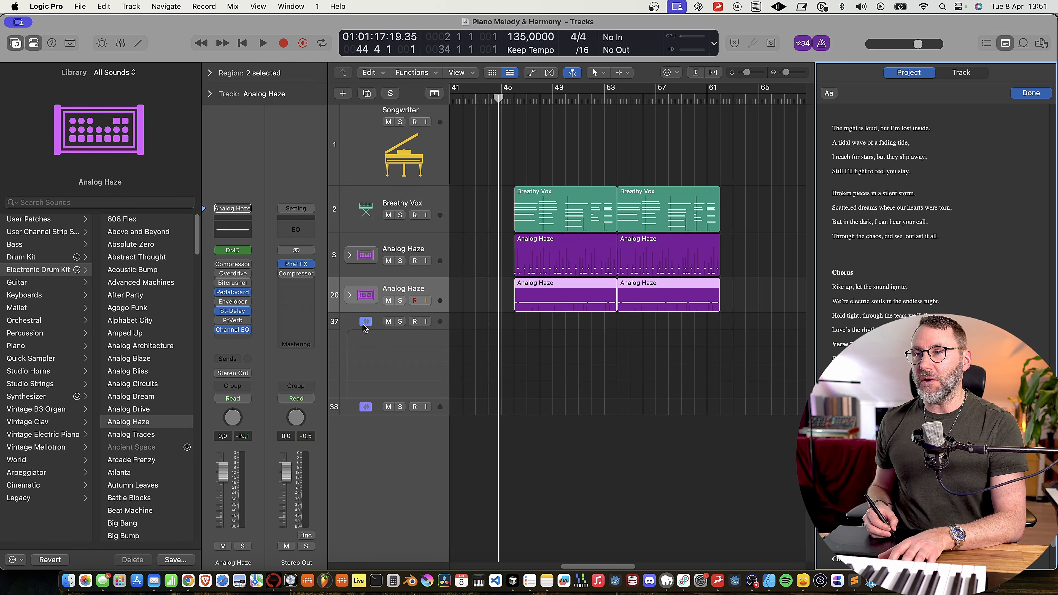
pyautogui.click(364, 327)
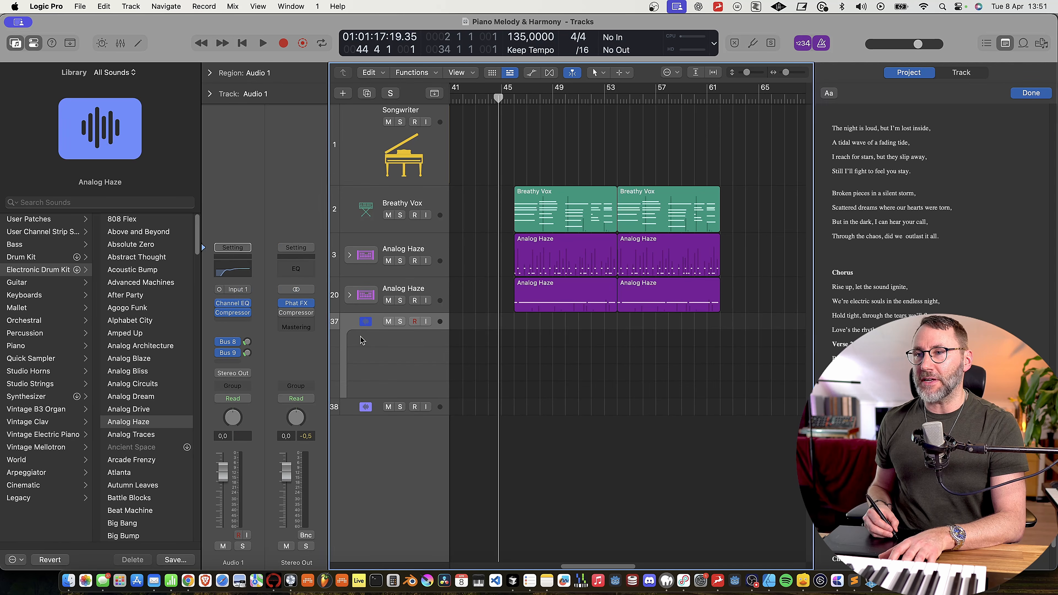
pyautogui.click(235, 304)
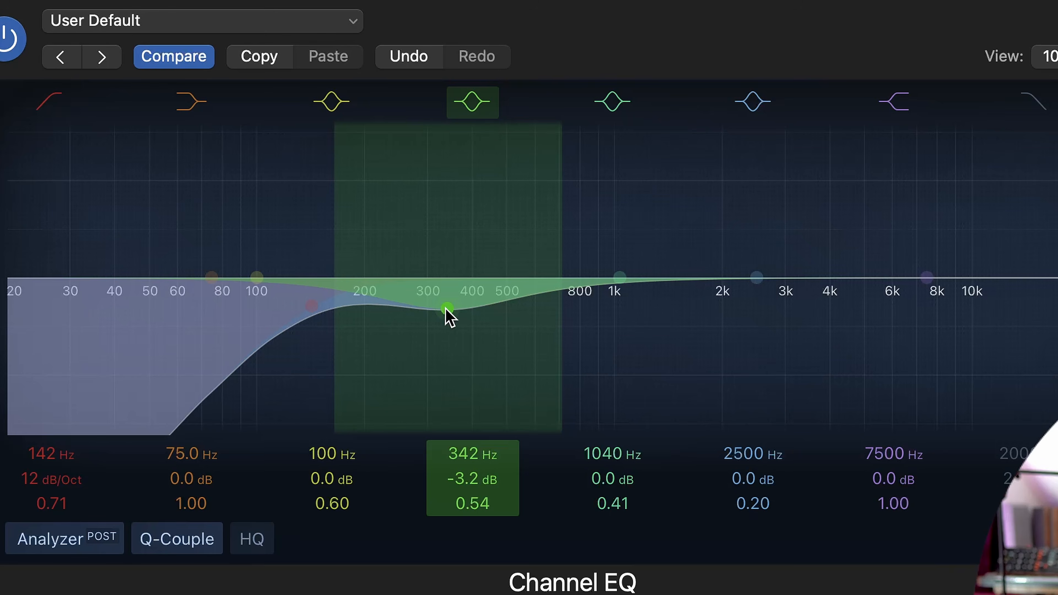
pyautogui.moveTo(447, 307); pyautogui.dragTo(445, 305)
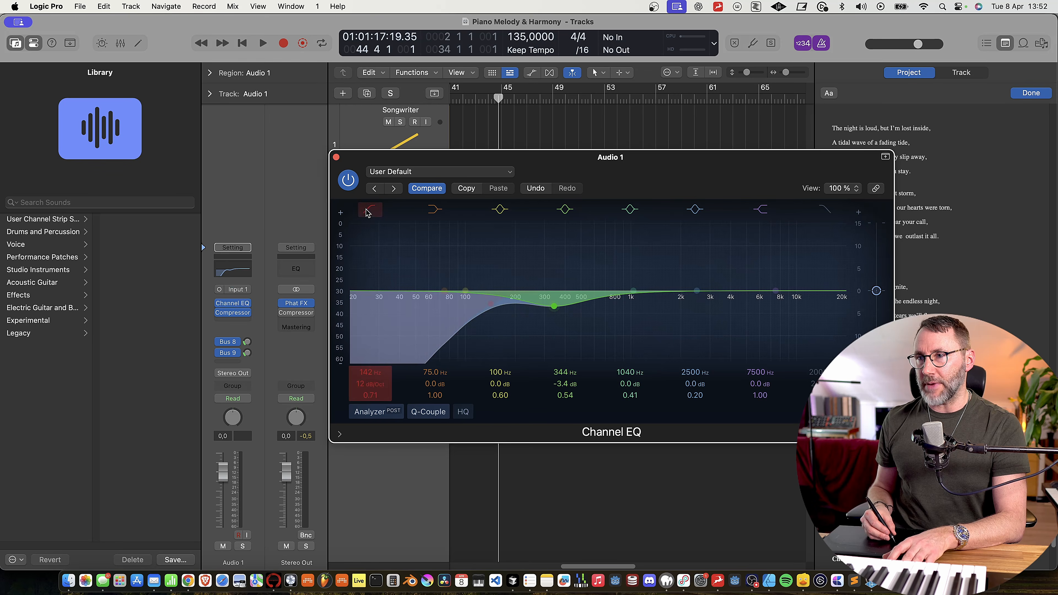
pyautogui.click(337, 157)
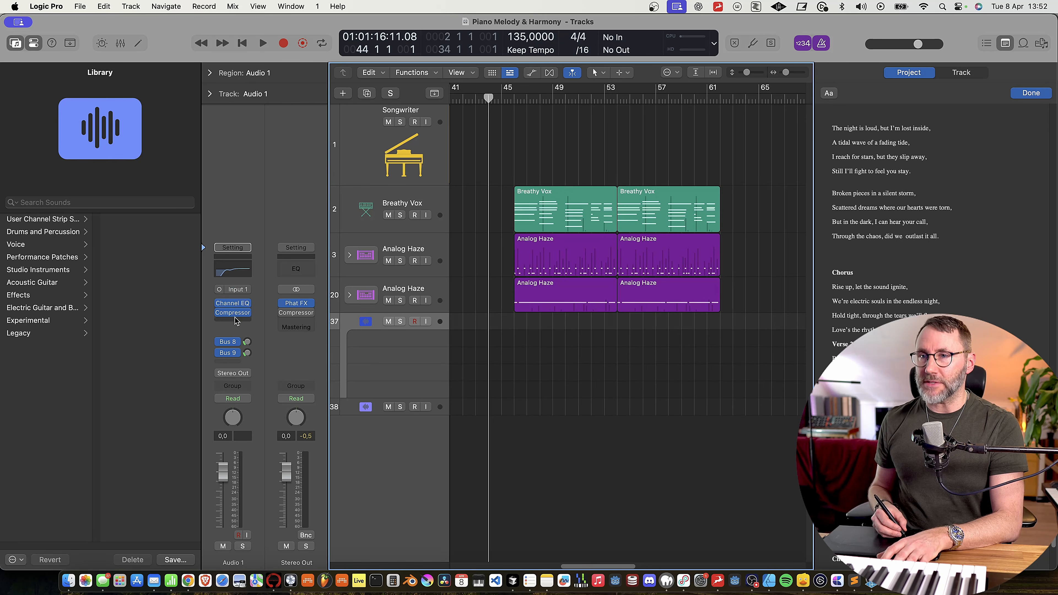
# Examine the Compressor settings on Audio 1 and open the ChromaVerb reverb on its Bus 8 send.
pyautogui.click(234, 315)
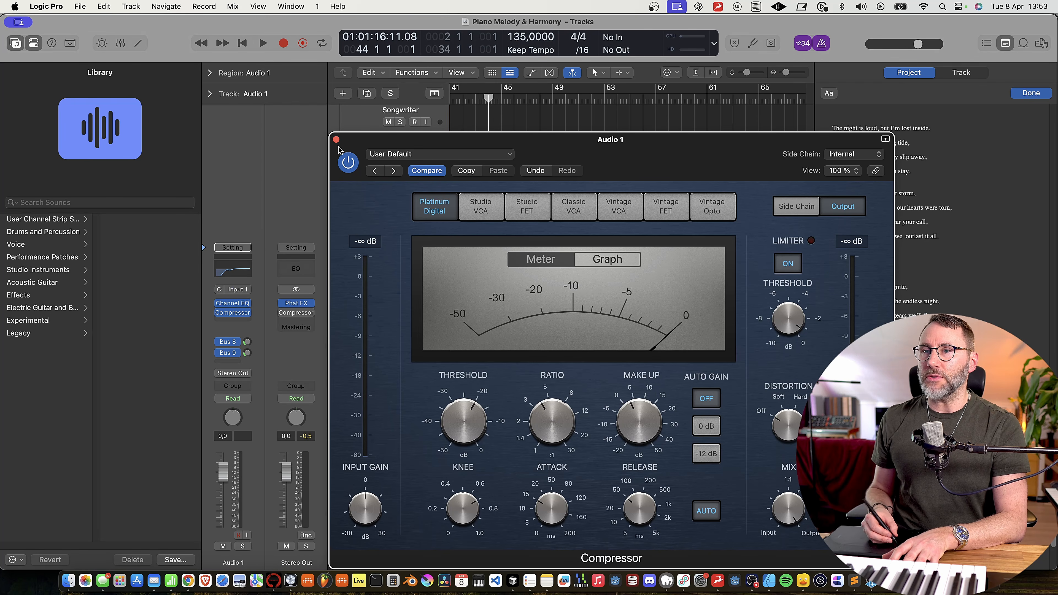
pyautogui.click(337, 140)
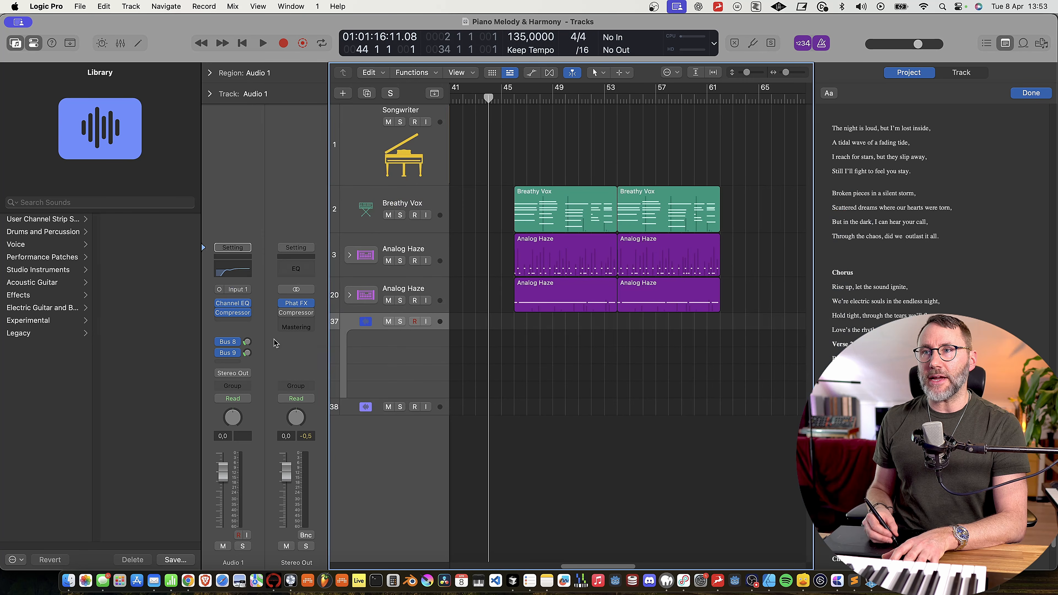
pyautogui.click(230, 343)
pyautogui.click(297, 315)
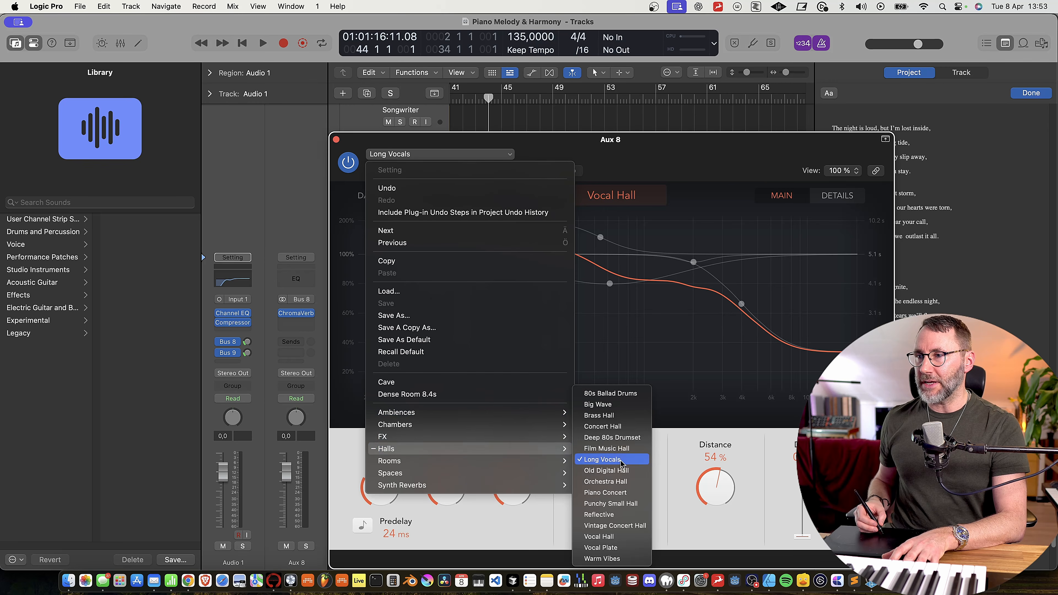
# Confirm the Long Vocals hall preset for the ChromaVerb on Aux 8 and examine the Stereo Delay settings on Aux 9.
pyautogui.click(622, 460)
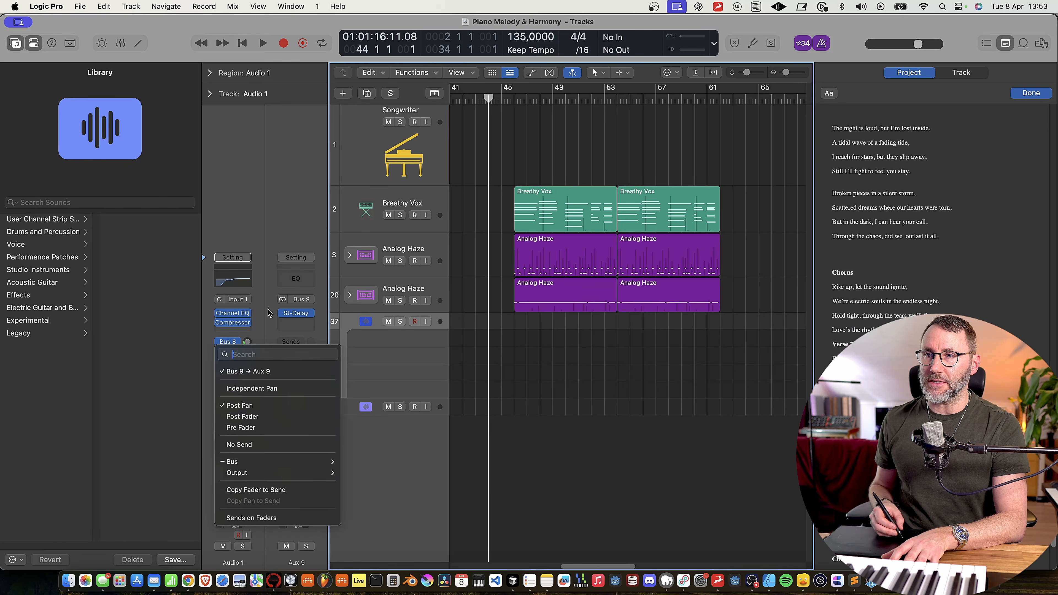
pyautogui.click(297, 312)
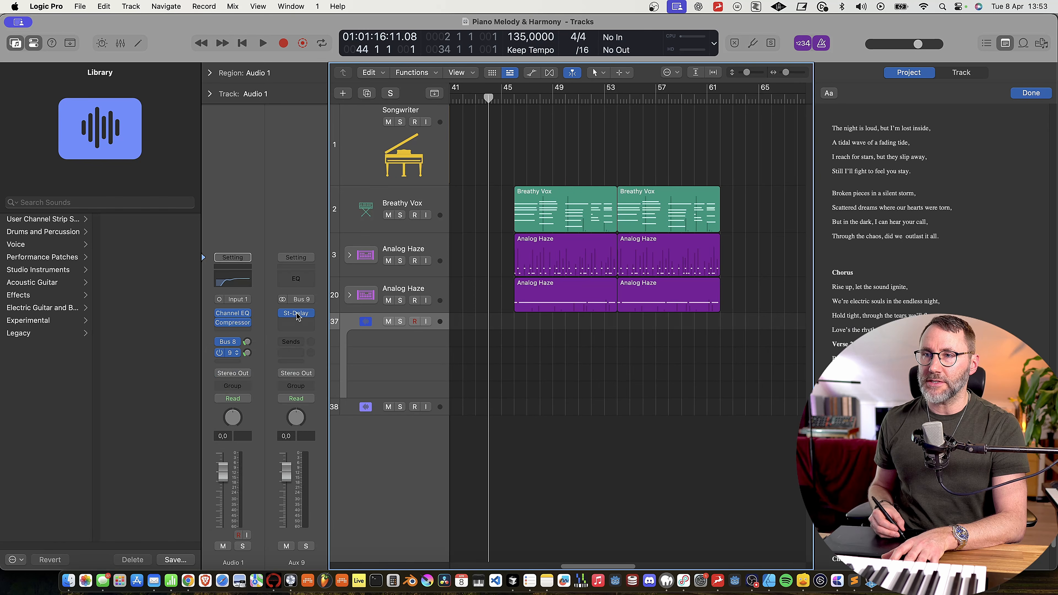
pyautogui.click(297, 312)
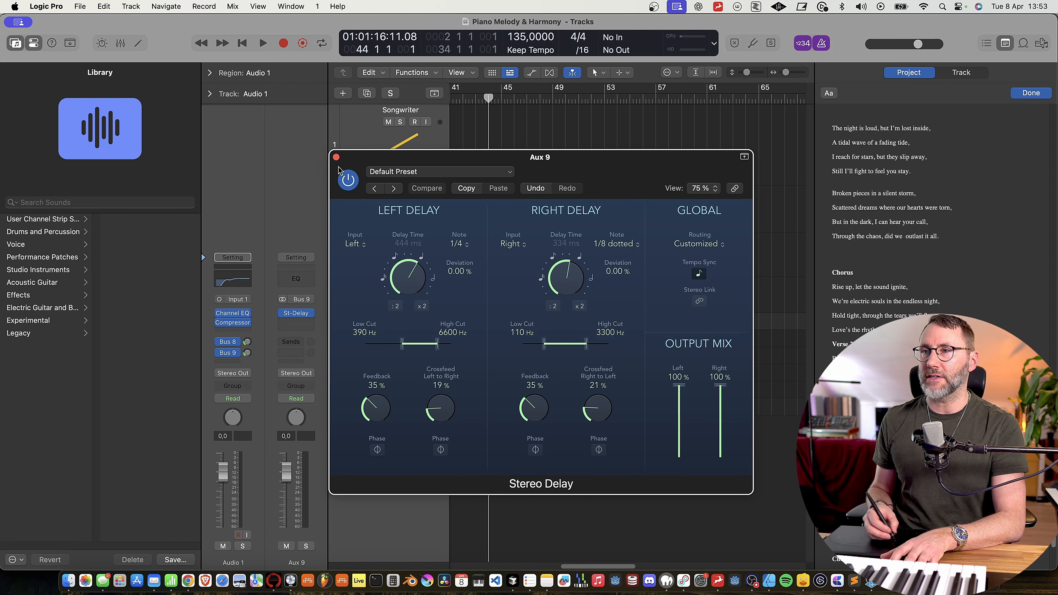
pyautogui.click(337, 158)
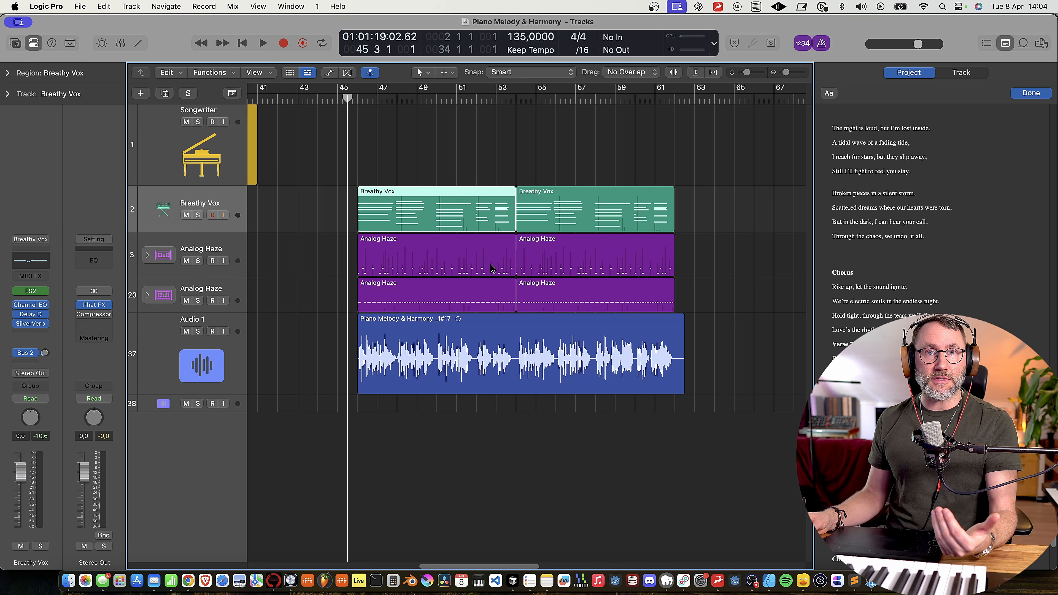
# Insert a stereo AutoFilter on the Breathy Vox track and set its LFO rate to 1/8 during playback.
pyautogui.click(42, 333)
pyautogui.moveTo(37, 337)
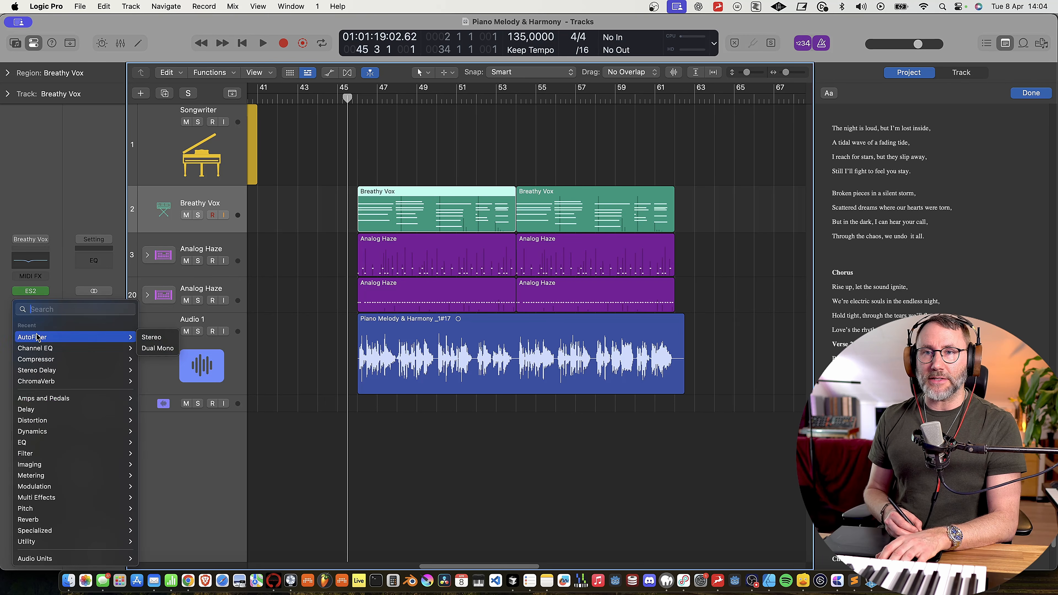
pyautogui.click(157, 338)
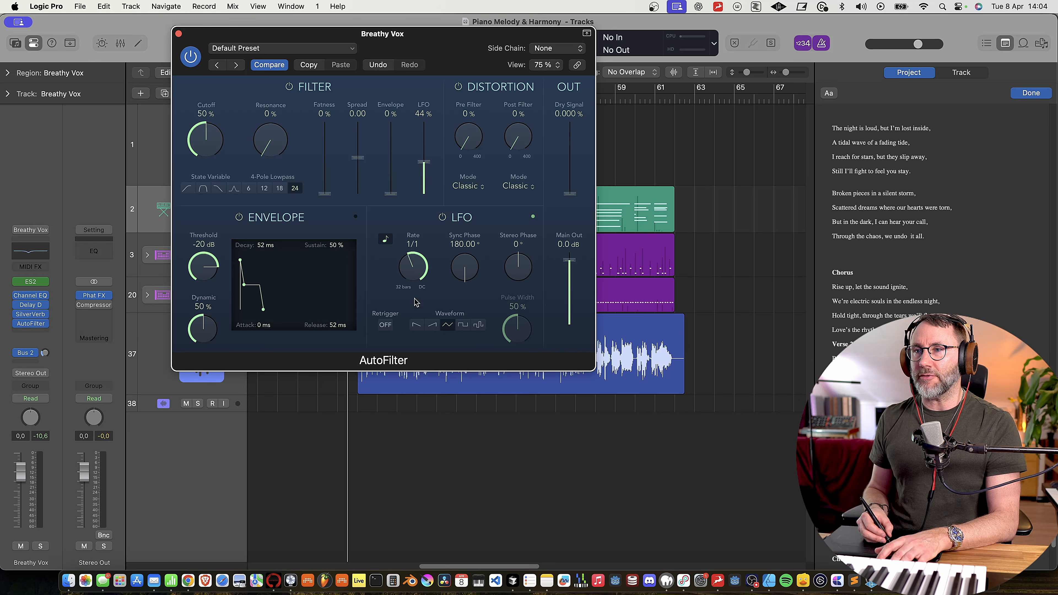
pyautogui.moveTo(453, 39); pyautogui.dragTo(680, 151)
pyautogui.press('space')
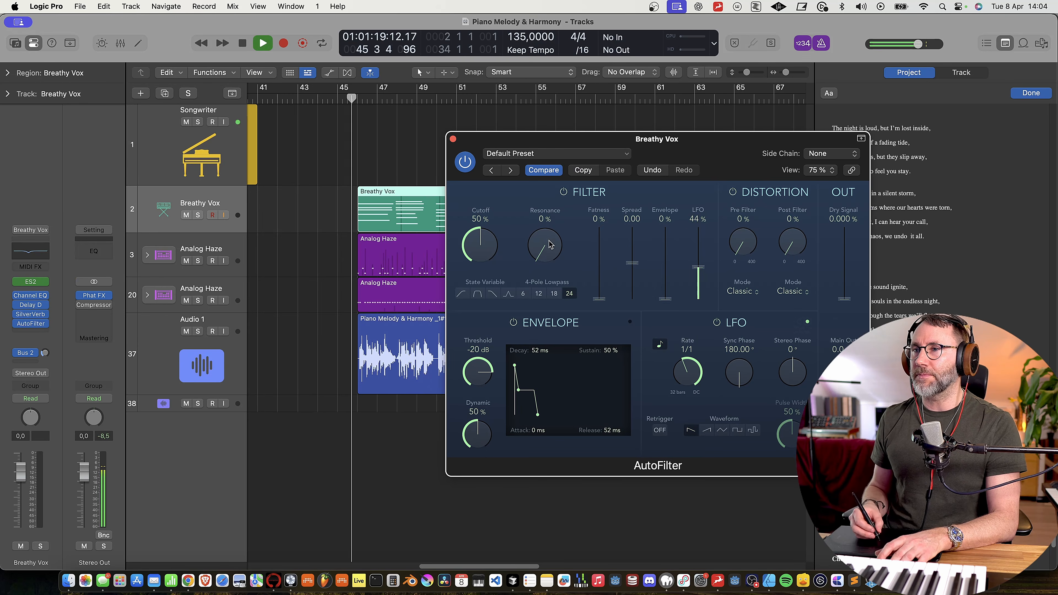
pyautogui.moveTo(697, 354); pyautogui.dragTo(698, 340)
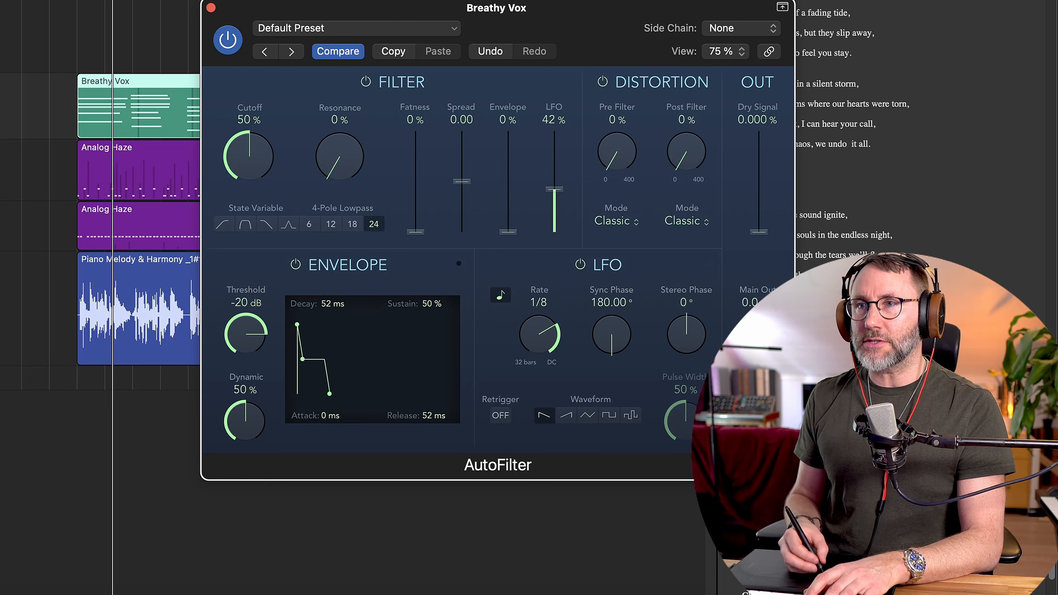
# Mute Audio 1 and set the Breathy Vox AutoFilter to 25% LFO, 12% pre-filter distortion and 54% cutoff.
pyautogui.click(61, 1)
pyautogui.press('space')
pyautogui.click(1, 309)
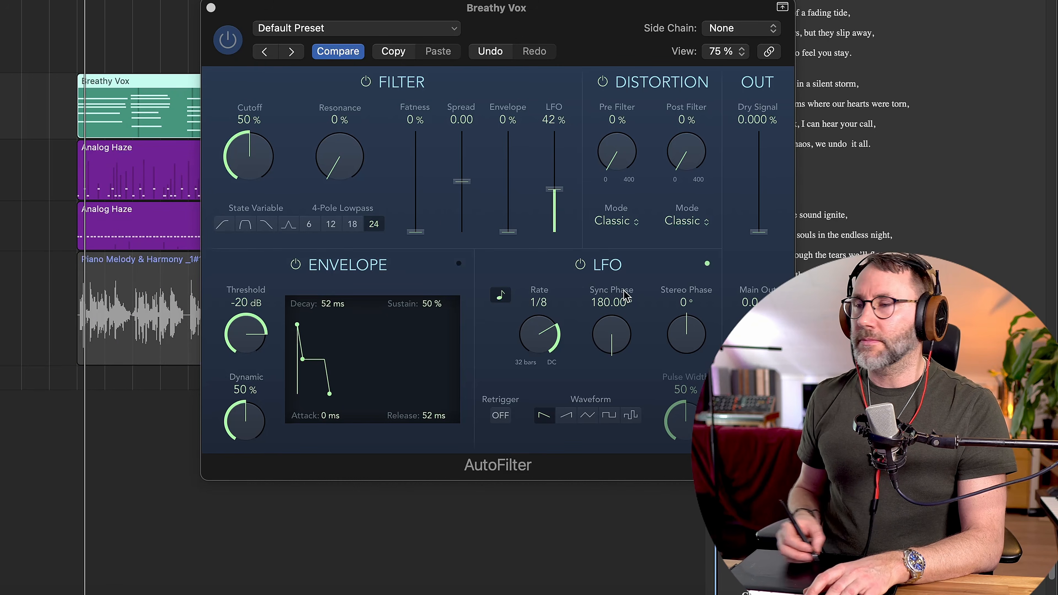
pyautogui.moveTo(555, 188); pyautogui.dragTo(554, 206)
pyautogui.moveTo(616, 164); pyautogui.dragTo(619, 150)
pyautogui.moveTo(261, 154); pyautogui.dragTo(267, 135)
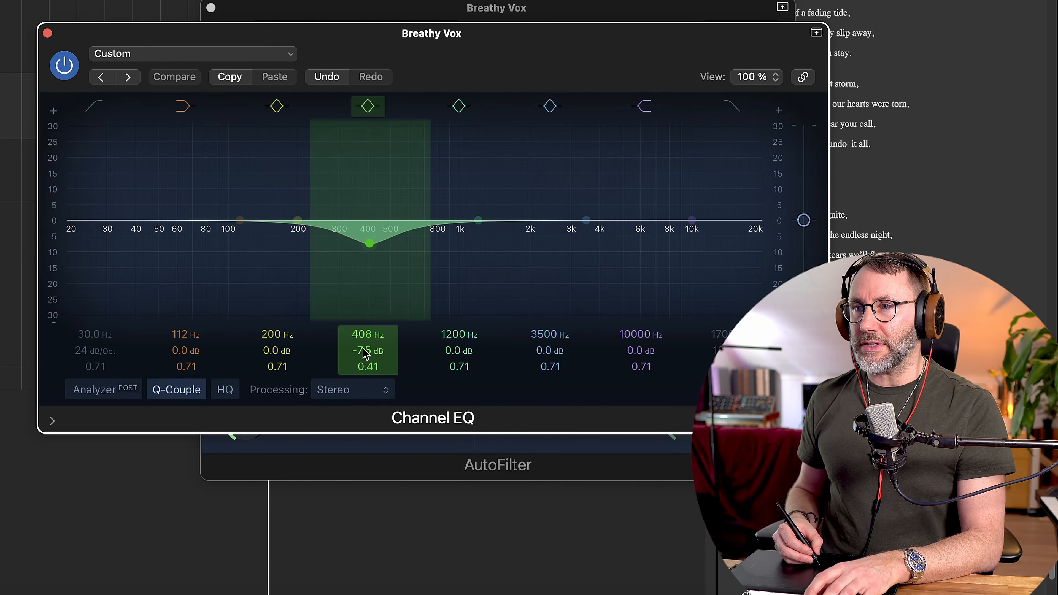
# In the Breathy Vox Channel EQ, shape the green low-mid band to 332 Hz, -11.7 dB and a Q of 0.19.
pyautogui.moveTo(364, 352); pyautogui.dragTo(364, 361)
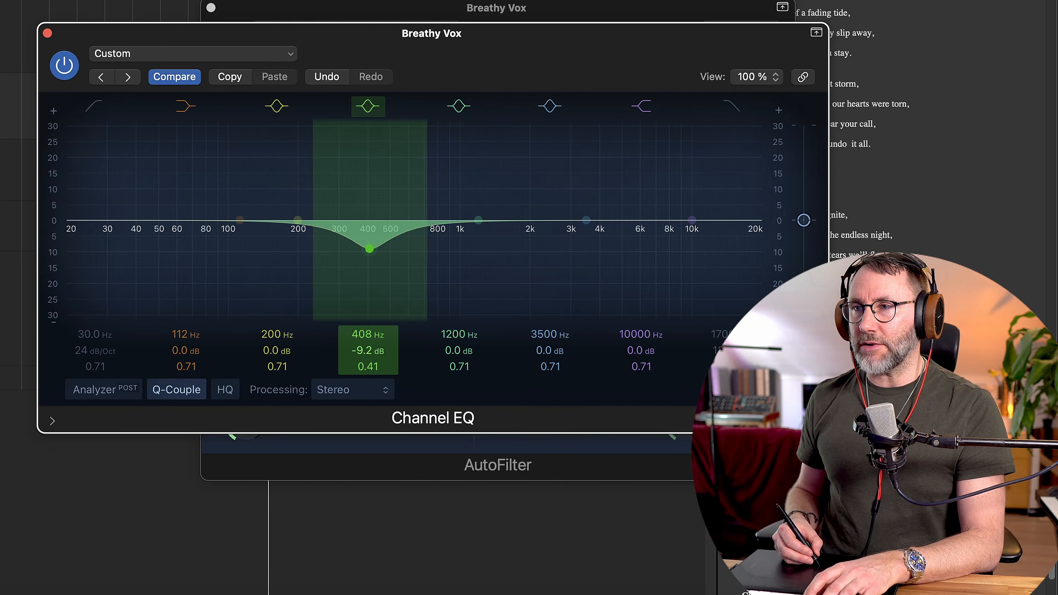
pyautogui.moveTo(368, 251); pyautogui.dragTo(346, 249)
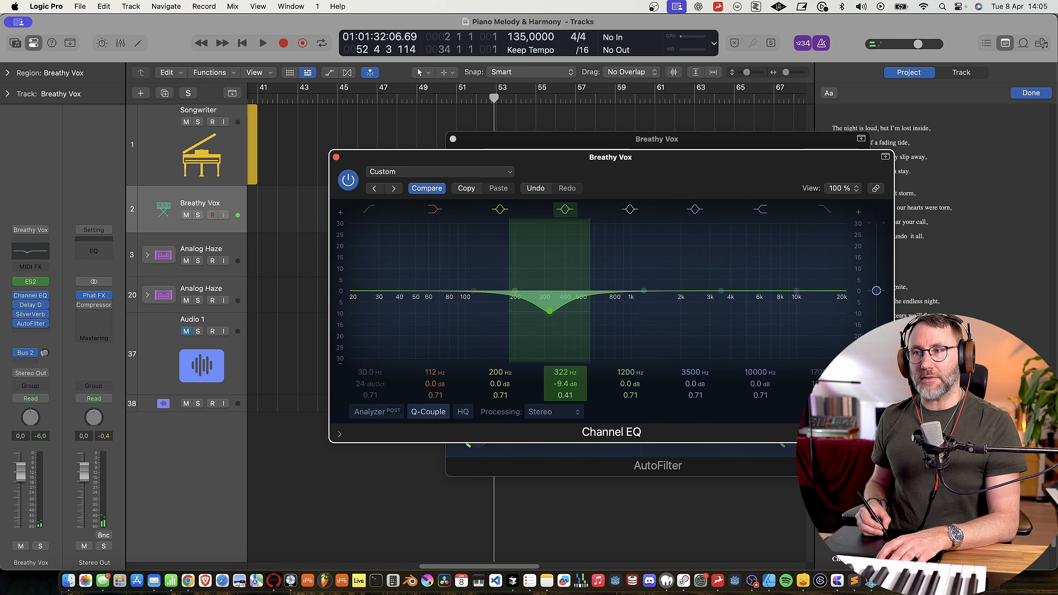
pyautogui.moveTo(550, 311); pyautogui.dragTo(557, 316)
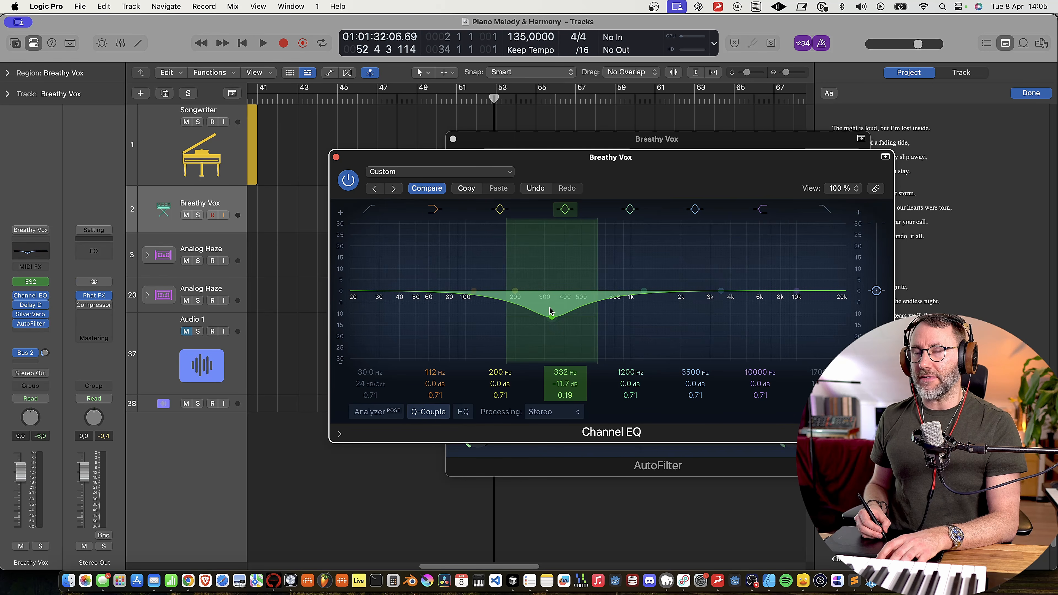
pyautogui.click(336, 156)
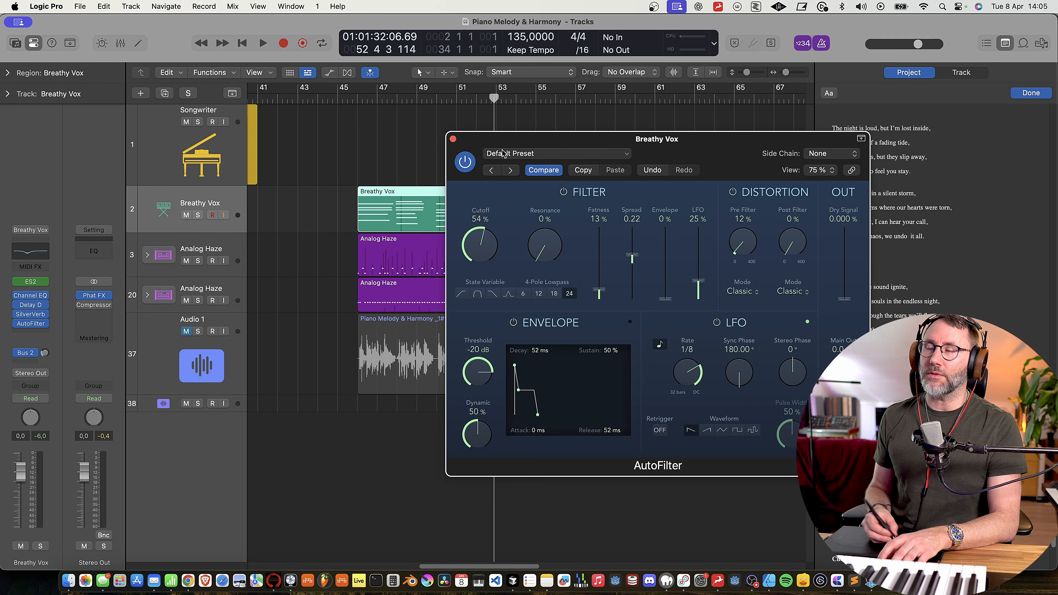
# Unmute Audio 1, then close the AutoFilter and turn off the metronome for playback.
pyautogui.click(349, 101)
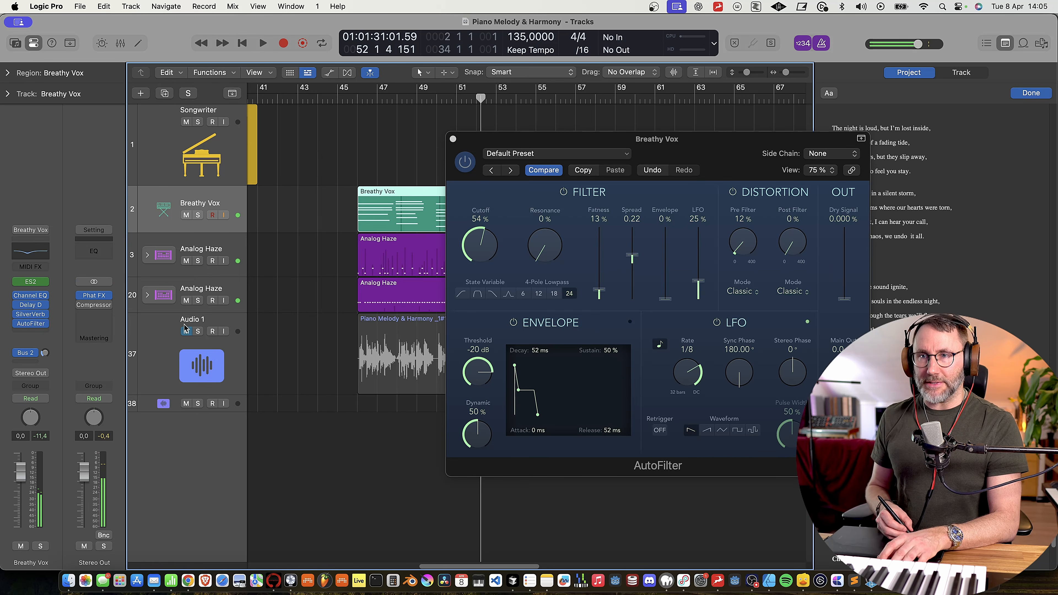
pyautogui.click(186, 330)
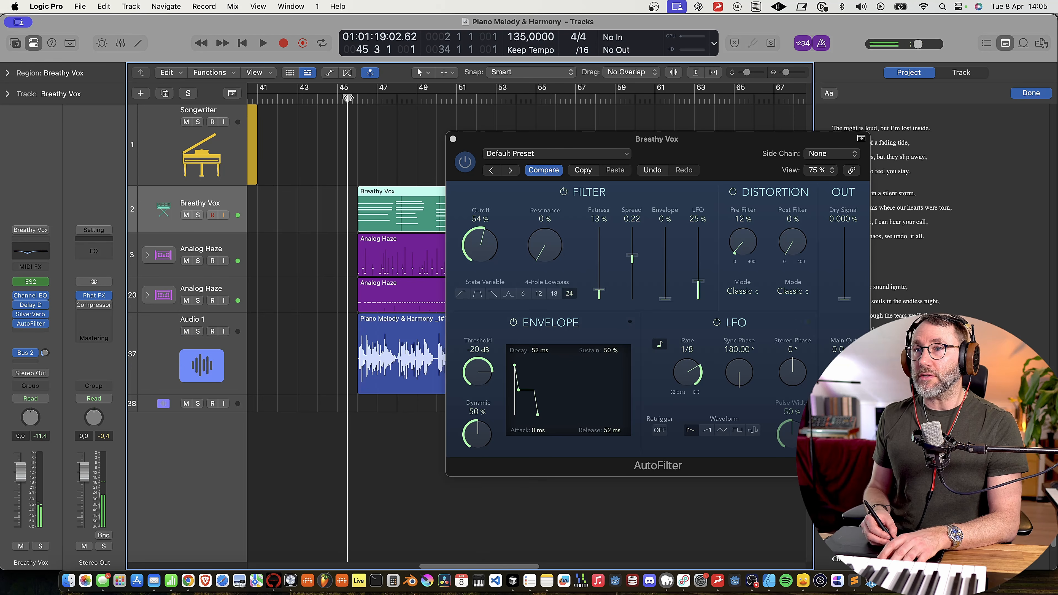
pyautogui.click(452, 139)
pyautogui.press('k')
# Balance Audio 1 at -2.1 dB with its Bus 8 and Bus 9 sends, and trim its region's end to bar 62.
pyautogui.click(173, 353)
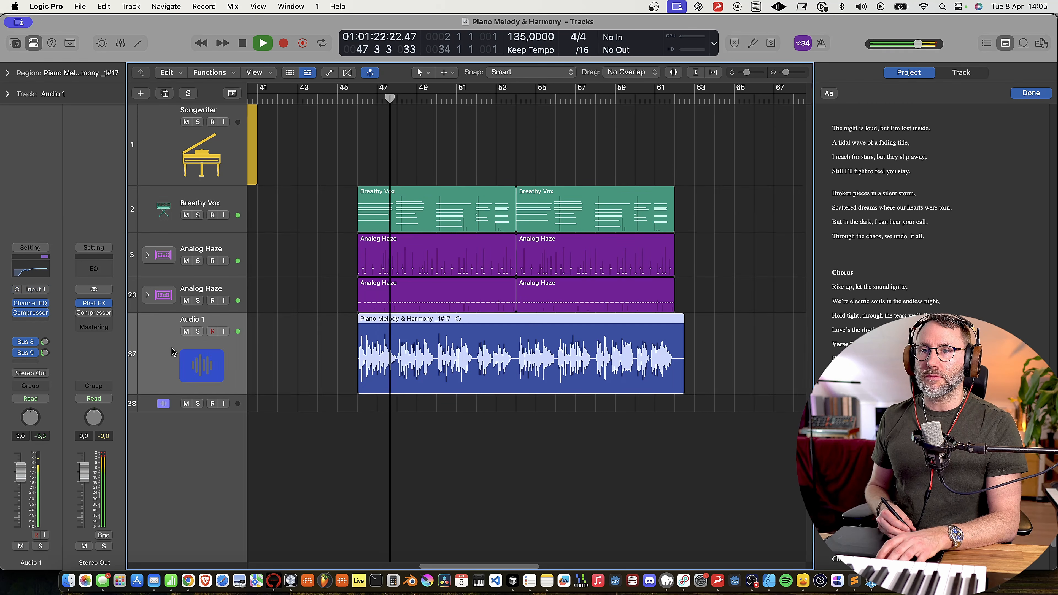
pyautogui.moveTo(21, 471); pyautogui.dragTo(21, 481)
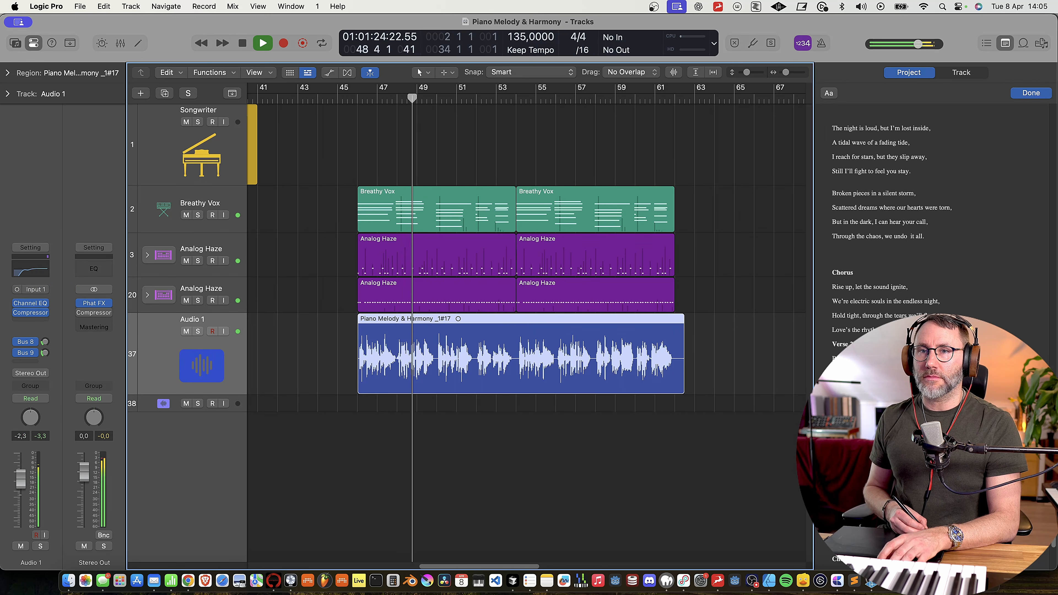
pyautogui.click(45, 342)
pyautogui.click(44, 353)
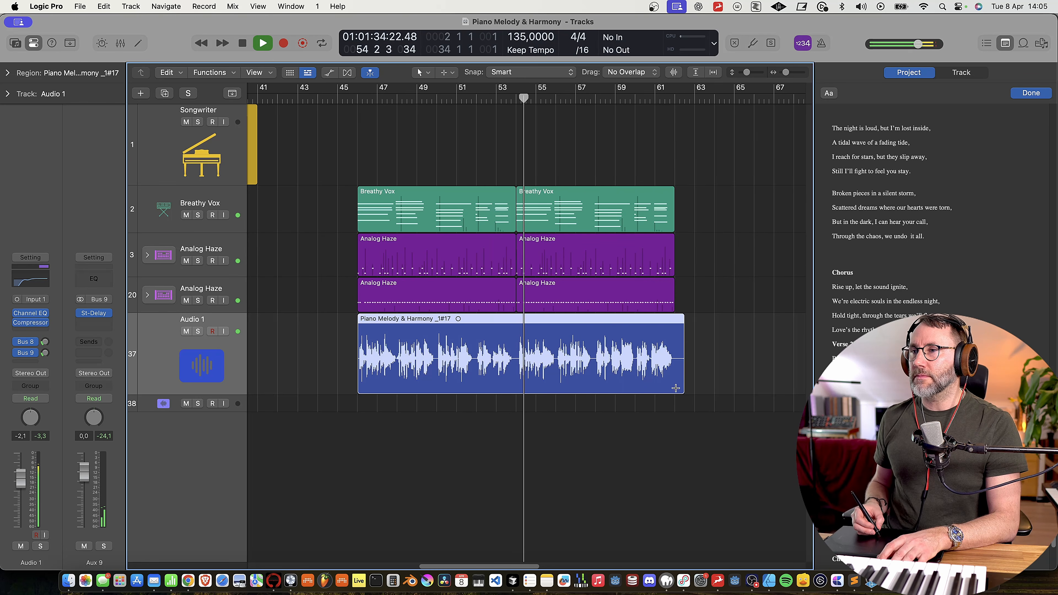
pyautogui.moveTo(679, 390); pyautogui.dragTo(674, 390)
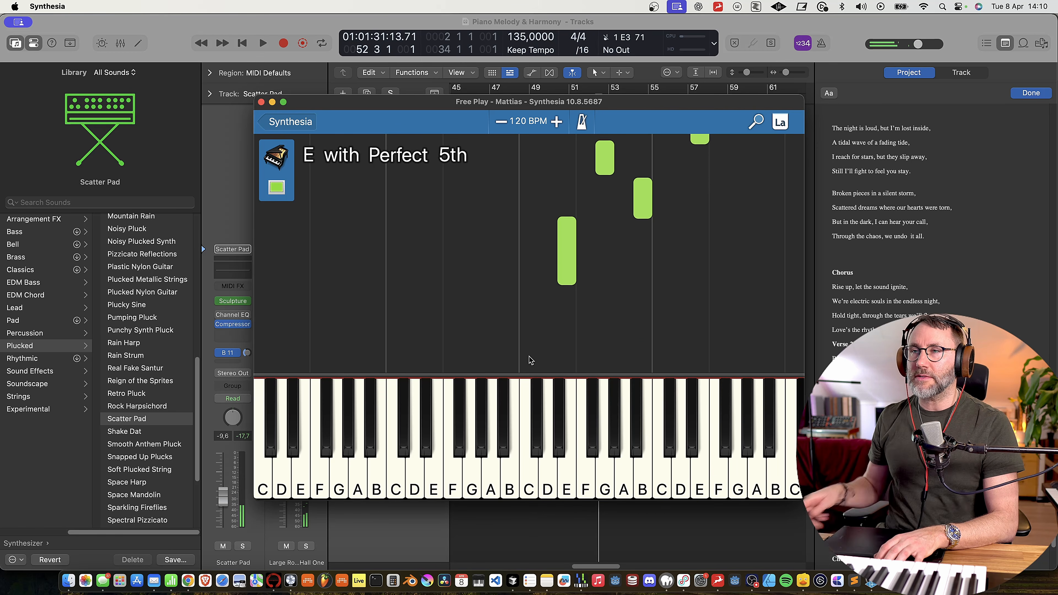
# Hide the Synthesia window and capture the performance just played on the Scatter Pad track as a recording.
pyautogui.click(273, 101)
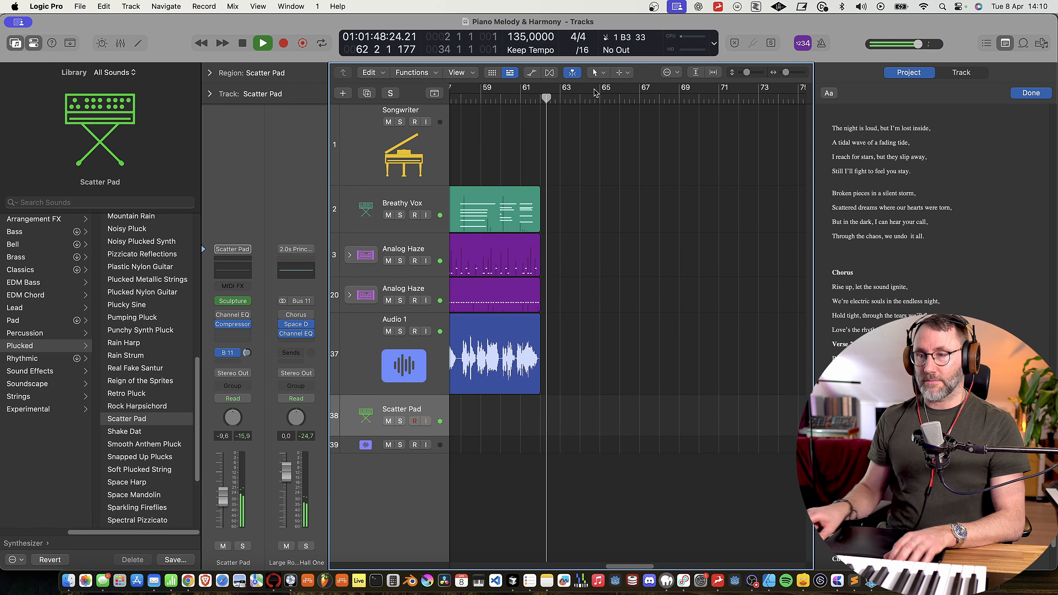
pyautogui.hotkey('shift', 'r')
pyautogui.moveTo(635, 566); pyautogui.dragTo(607, 561)
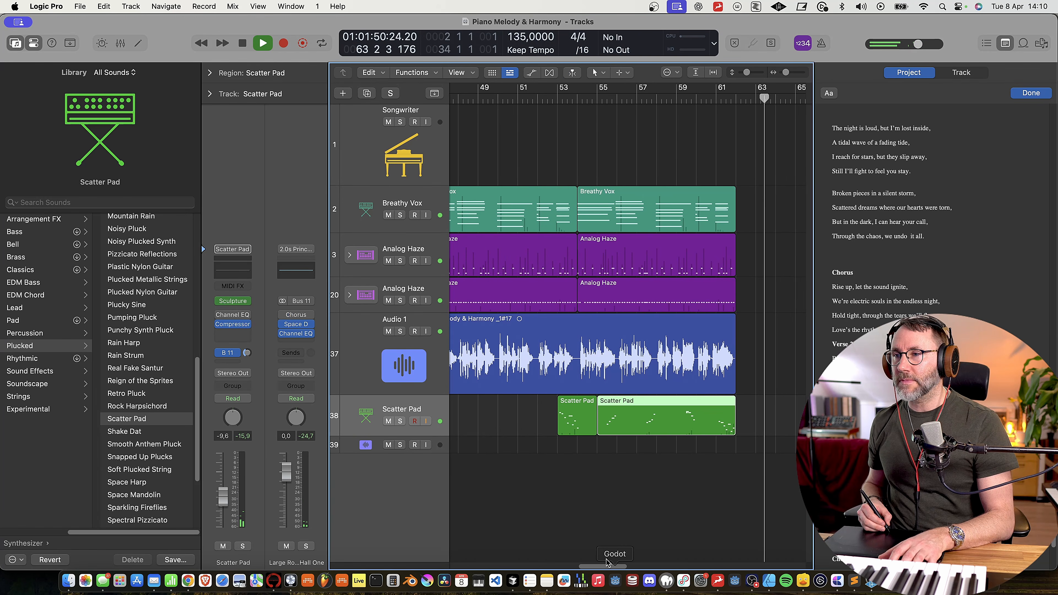
pyautogui.click(550, 101)
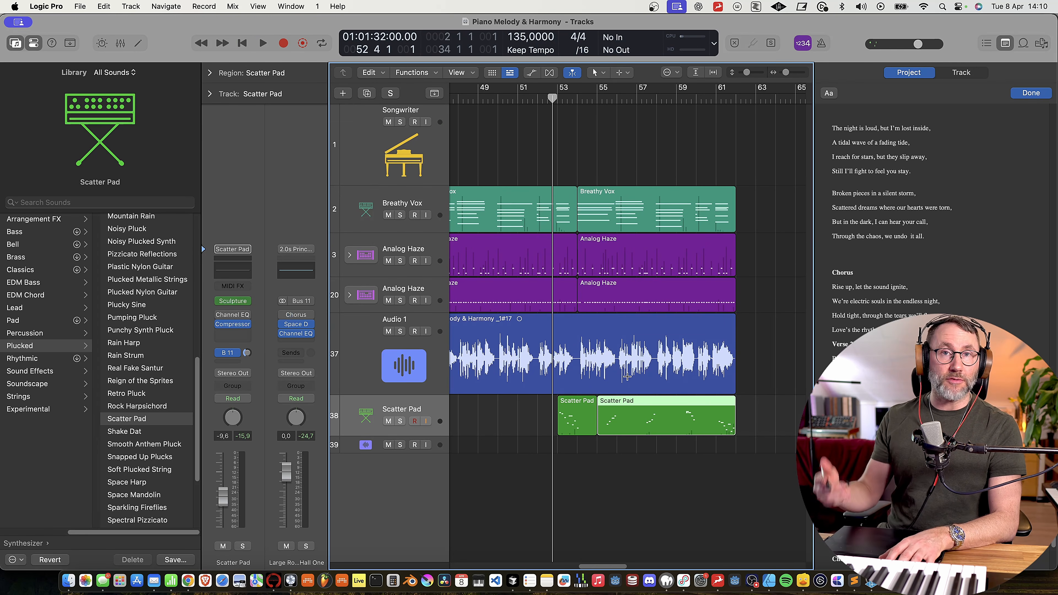
# Play the arrangement from just before the Scatter Pad part and reduce the height of the Audio 1 track.
pyautogui.press('space')
pyautogui.press('z')
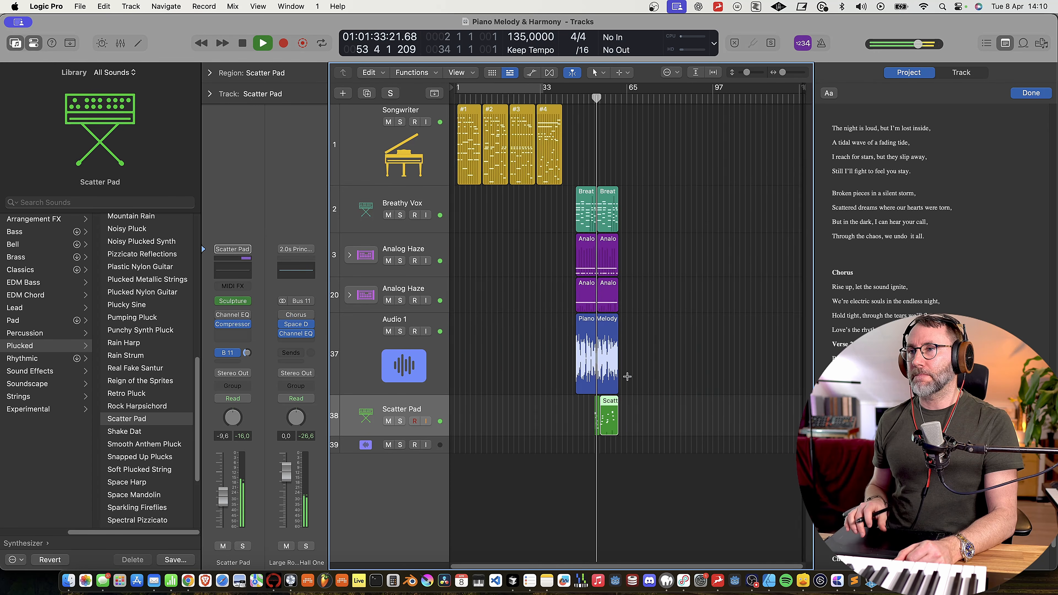
pyautogui.press('z')
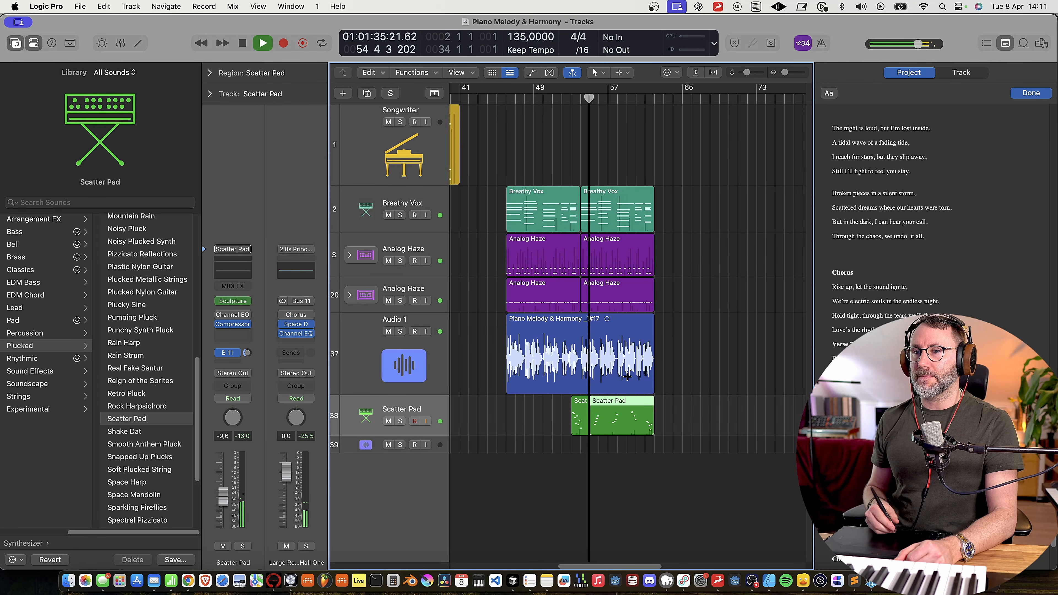
pyautogui.click(358, 396)
pyautogui.moveTo(349, 395); pyautogui.dragTo(349, 372)
pyautogui.scroll(5, 568, 318)
pyautogui.scroll(-3, 569, 320)
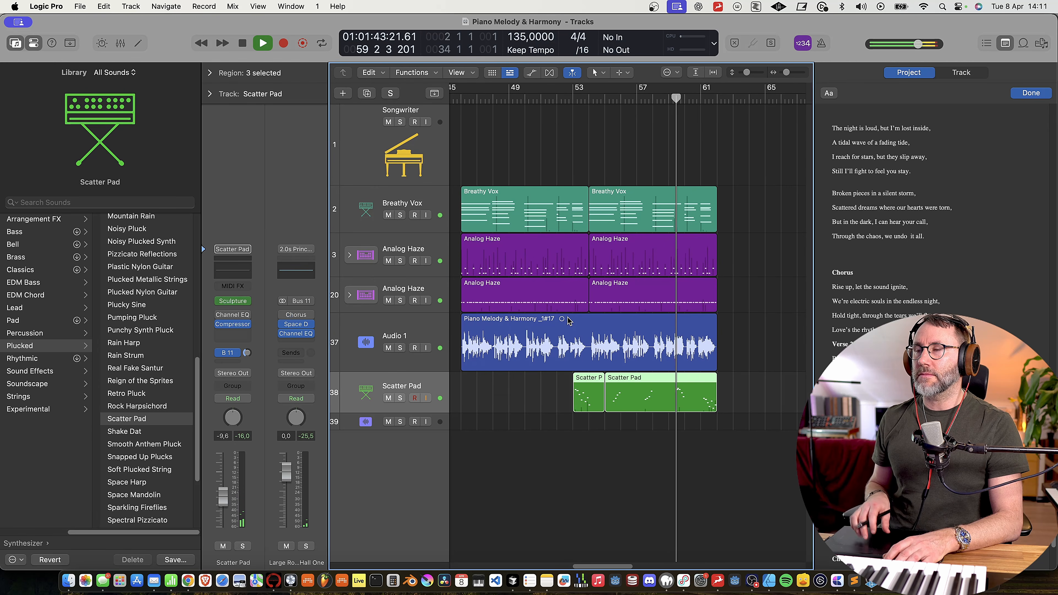
# Set the Stereo Delay output mix on Analog Haze track 20 to 37% left and about 67% right.
pyautogui.hscroll(-3, 569, 321)
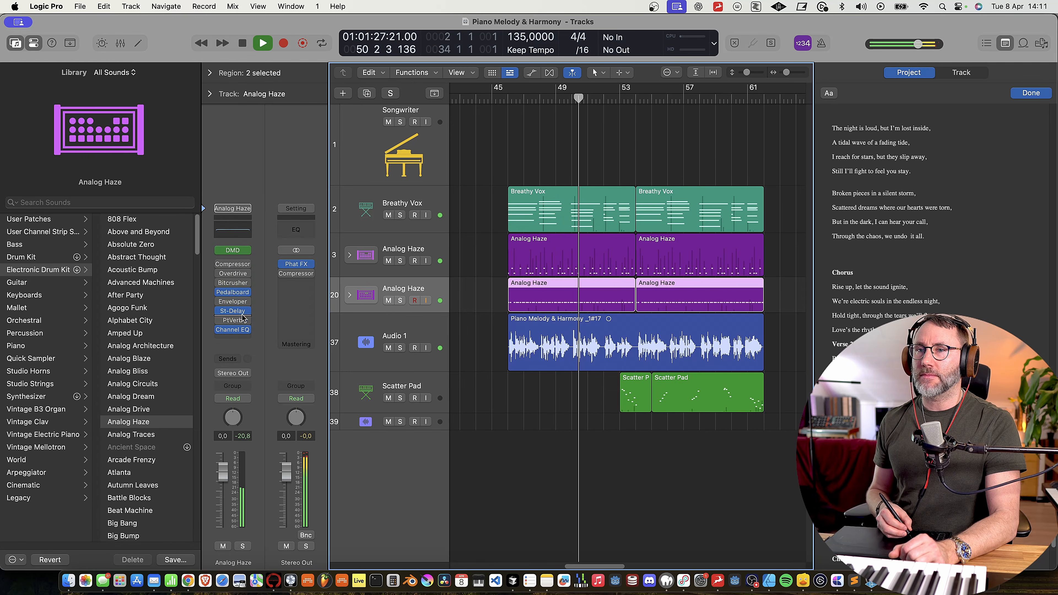
pyautogui.click(234, 311)
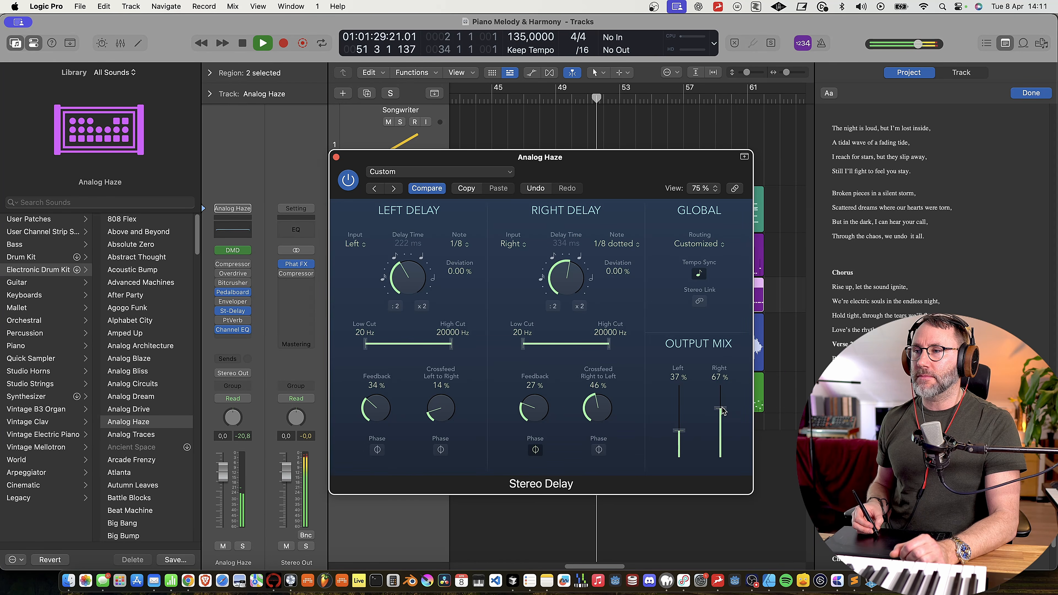
pyautogui.moveTo(719, 456); pyautogui.dragTo(717, 416)
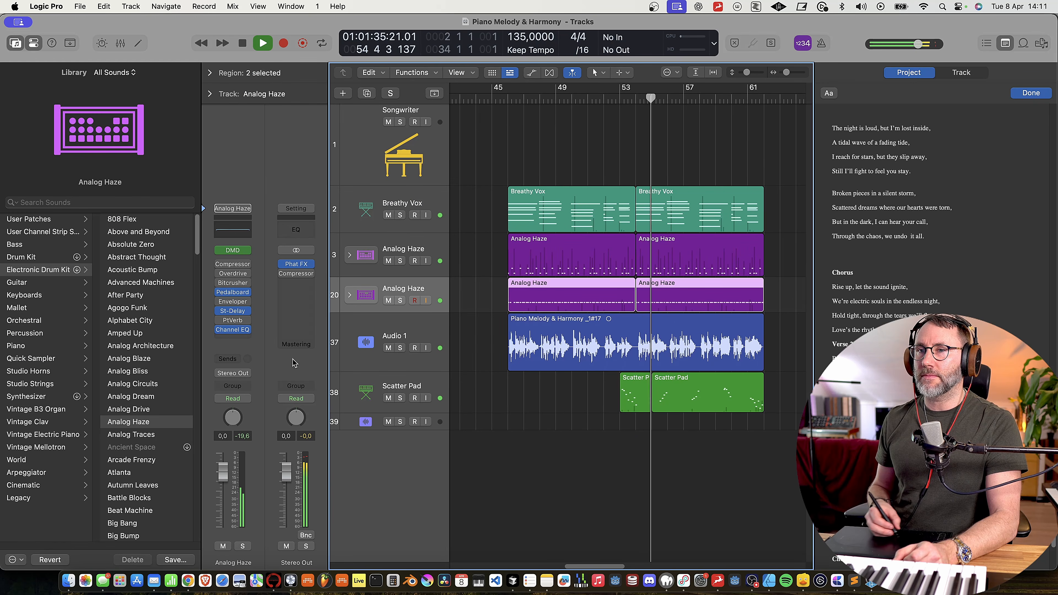
# Enable the high-cut band in Audio 1's Channel EQ, adjust its cutoff, and close the plug-in.
pyautogui.click(415, 335)
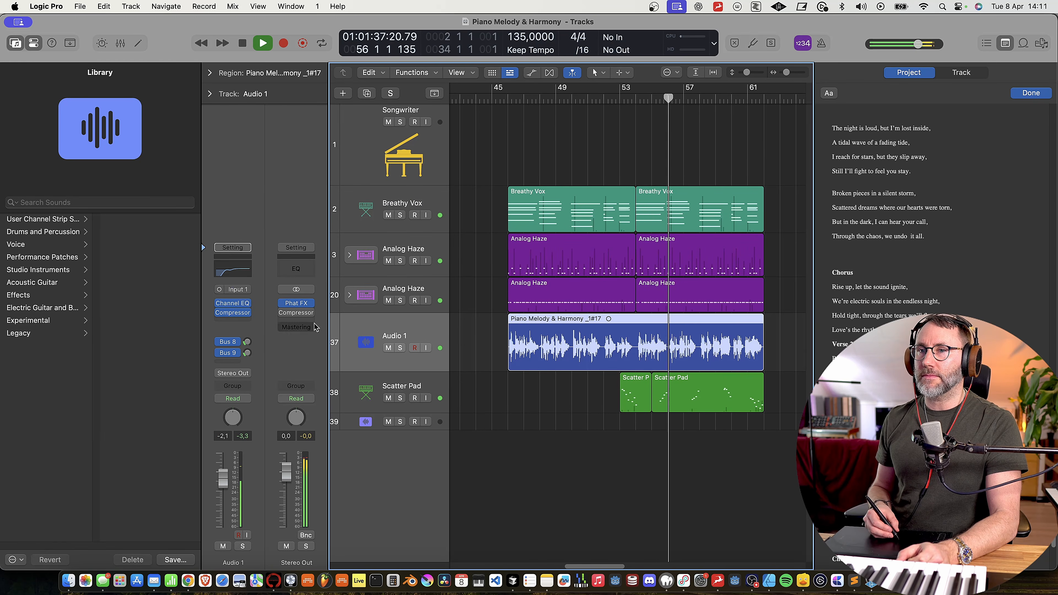
pyautogui.click(233, 303)
pyautogui.click(825, 209)
pyautogui.moveTo(817, 373); pyautogui.dragTo(816, 409)
pyautogui.moveTo(685, 388); pyautogui.dragTo(685, 339)
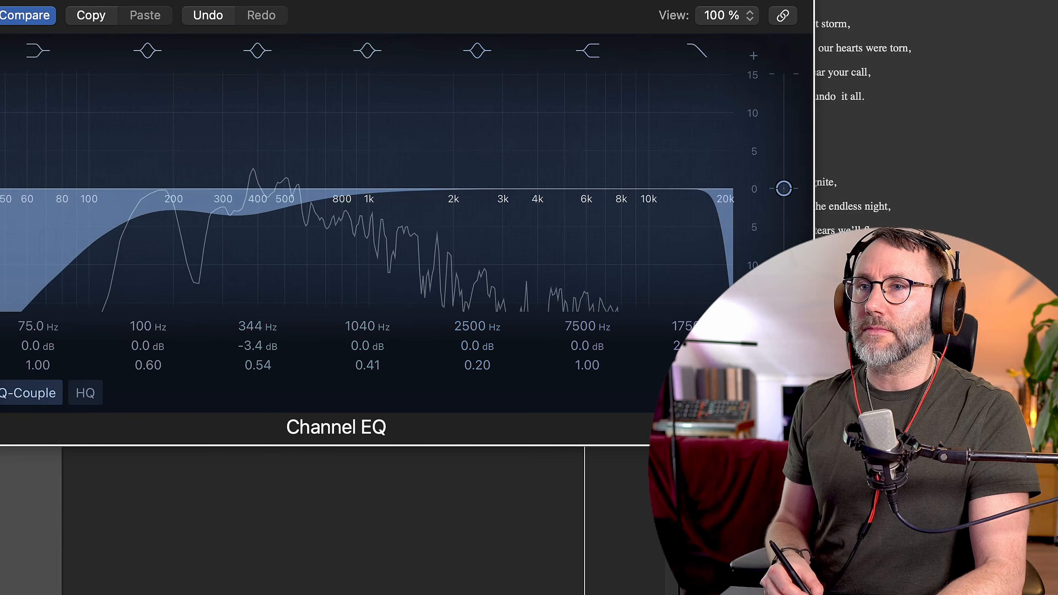
pyautogui.press('super+w')
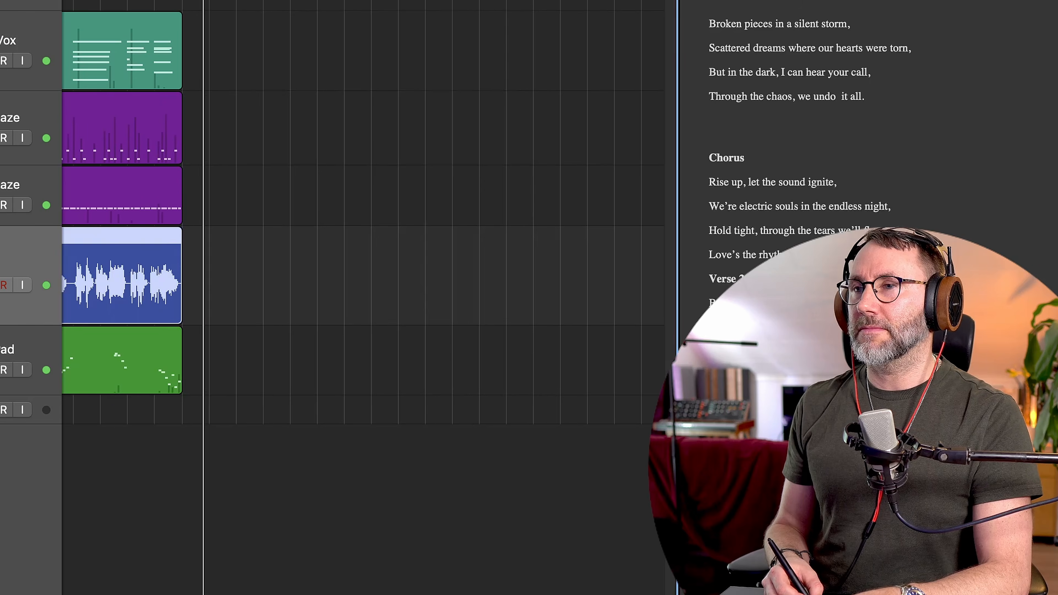